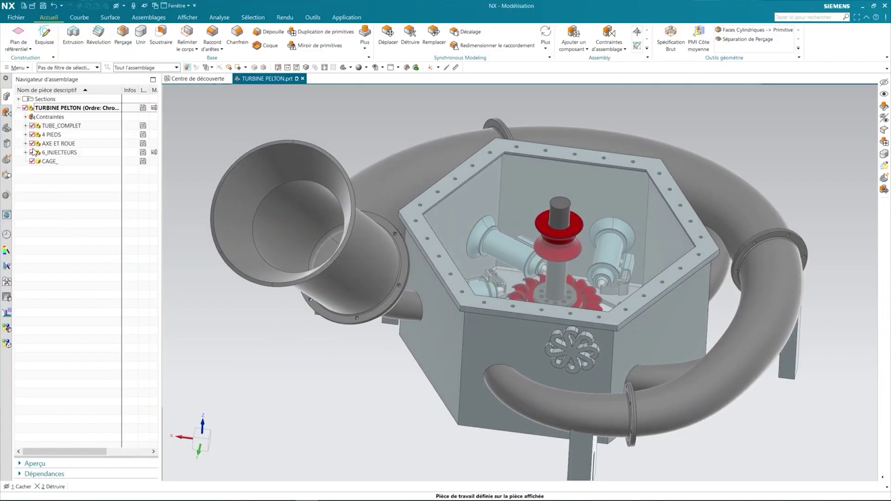
Expand 6_INJECTEURS in the Assembly Navigator and make POMPE 1_stp the work part.
click(25, 153)
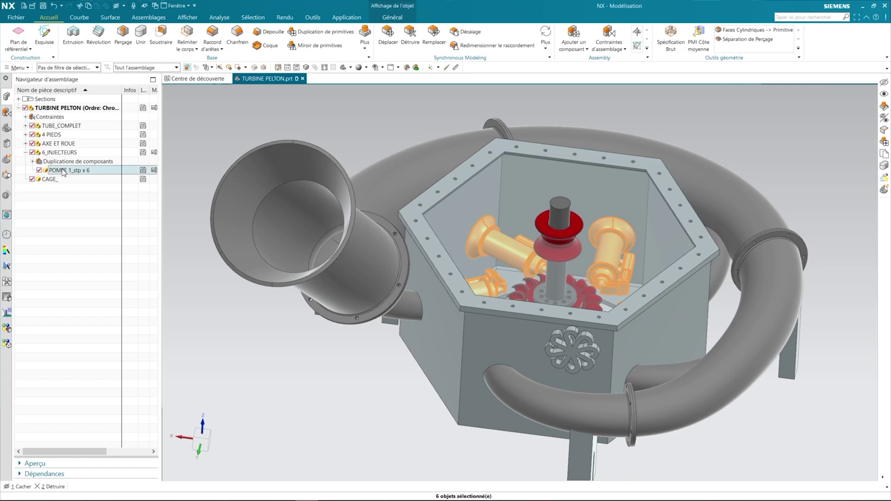
double_click(62, 171)
scroll(302, 134, up, 2)
scroll(301, 134, up, 2)
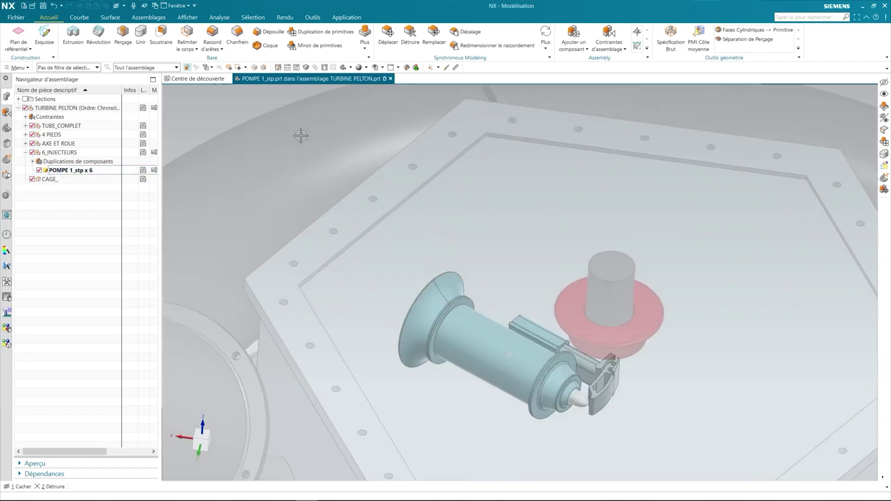
scroll(302, 133, up, 1)
scroll(301, 134, up, 1)
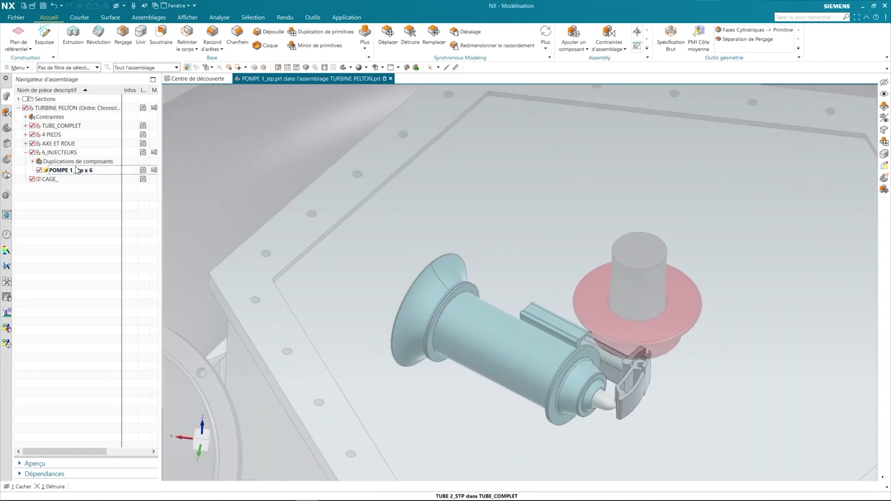
Open POMPE 1_stp as a standalone part in its own window.
click(76, 170)
right_click(77, 172)
click(103, 191)
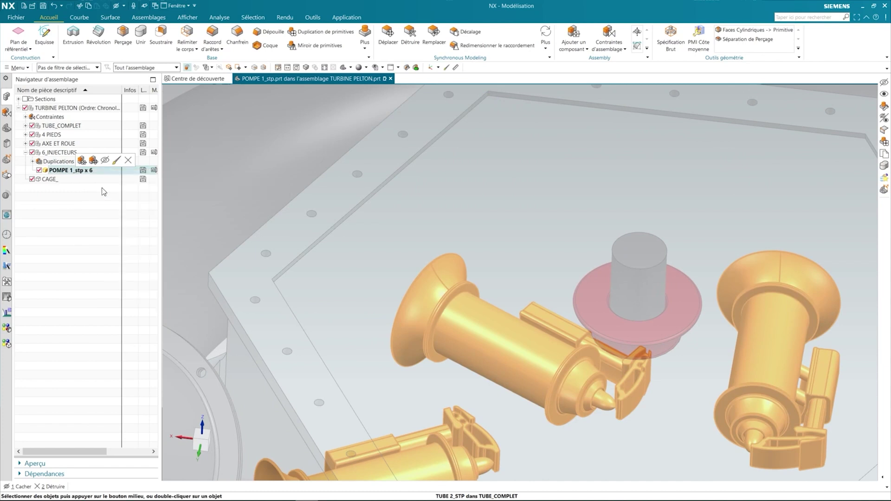
scroll(239, 256, down, 1)
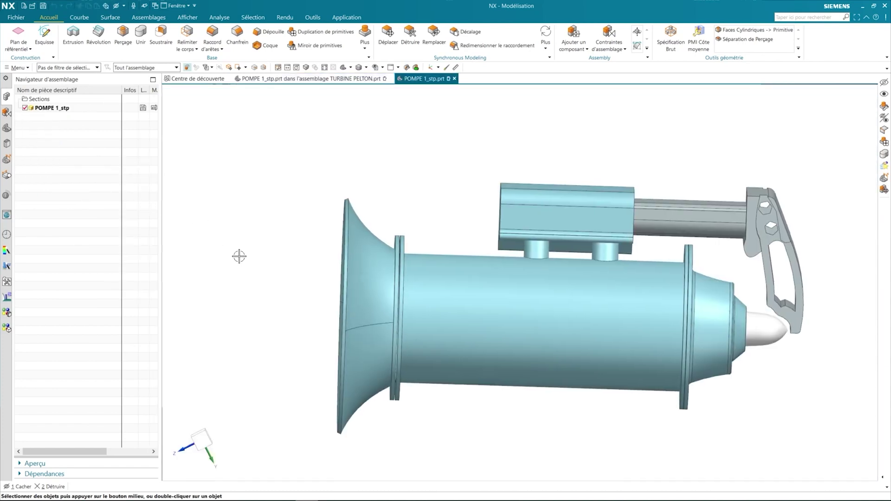
scroll(239, 256, down, 1)
scroll(239, 256, down, 1)
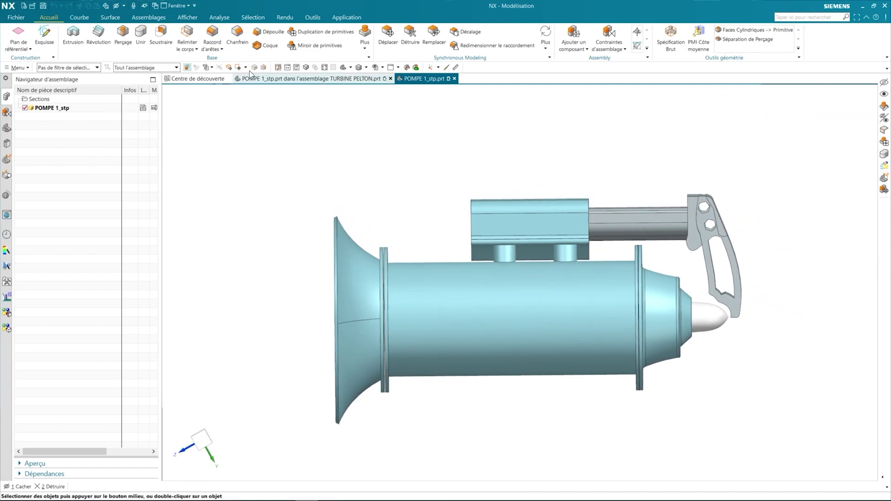
Launch PMI from Application > Boîte à outils and bring up its ribbon tab.
click(357, 19)
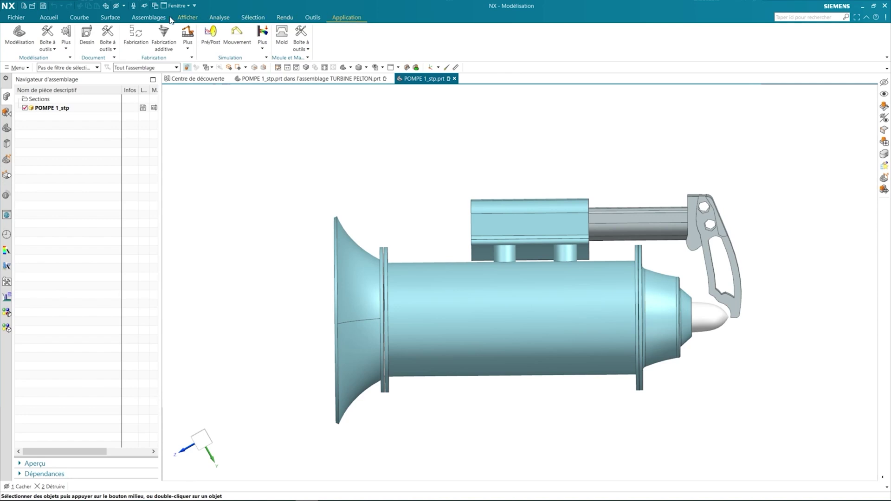
click(115, 50)
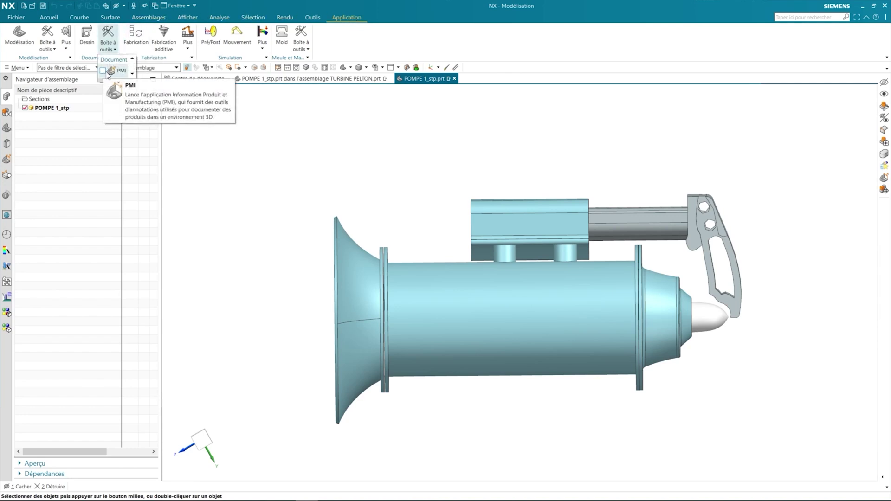
click(106, 73)
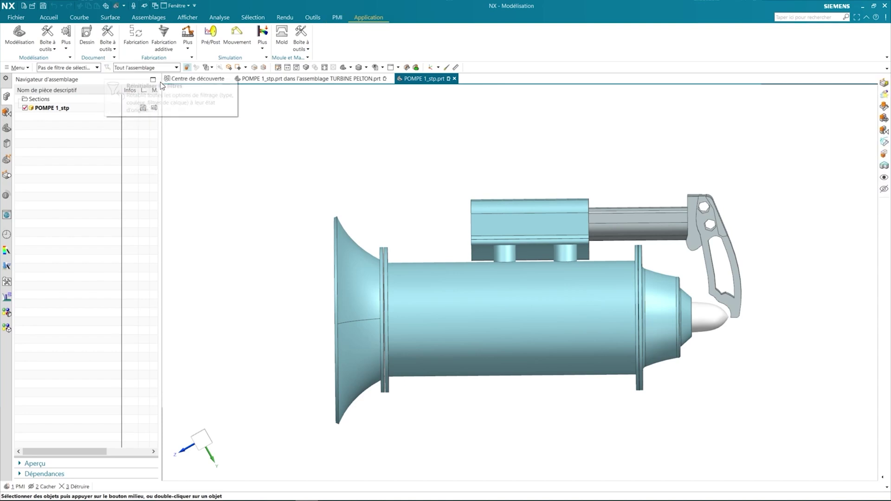
click(337, 17)
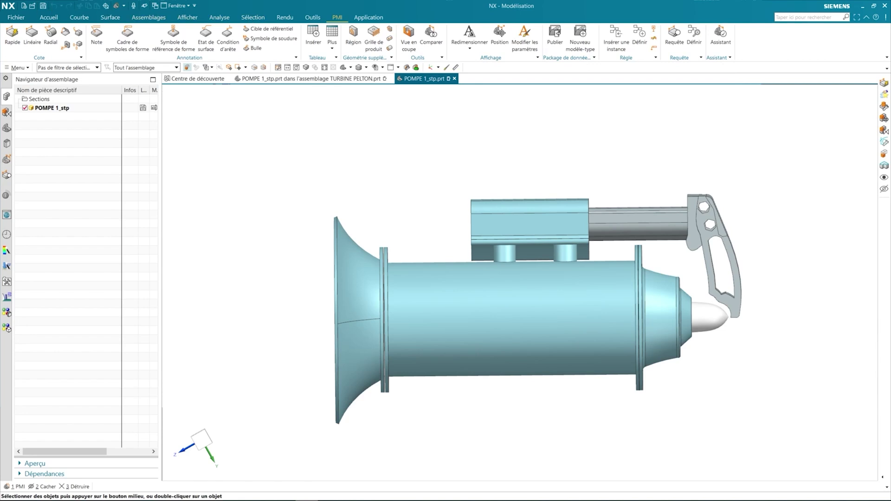
Start a linear dimension between the two flange edges, with the flange ring as associated object.
click(33, 33)
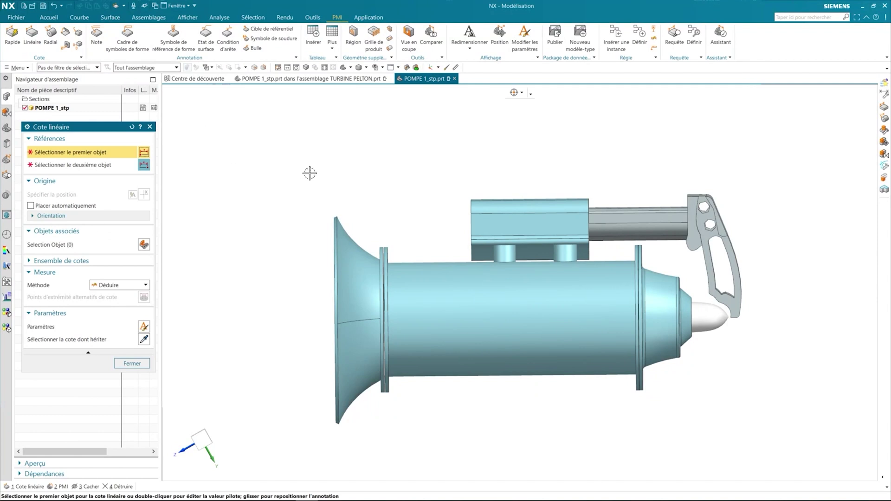
mouse_move(397, 231)
middle_down()
mouse_move(388, 260)
mouse_move(625, 285)
mouse_move(641, 279)
middle_up()
click(388, 260)
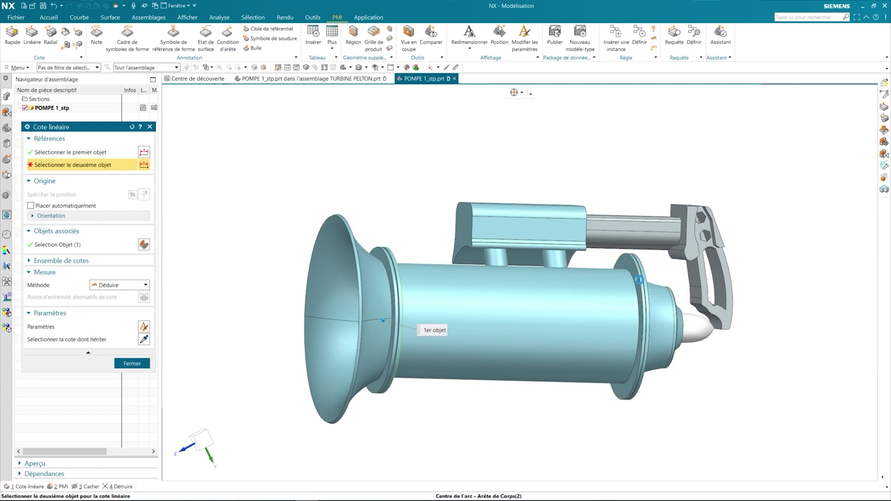
click(639, 280)
click(61, 245)
mouse_move(418, 279)
middle_down()
mouse_move(378, 281)
mouse_move(377, 273)
mouse_move(589, 324)
mouse_move(633, 286)
middle_up()
click(377, 269)
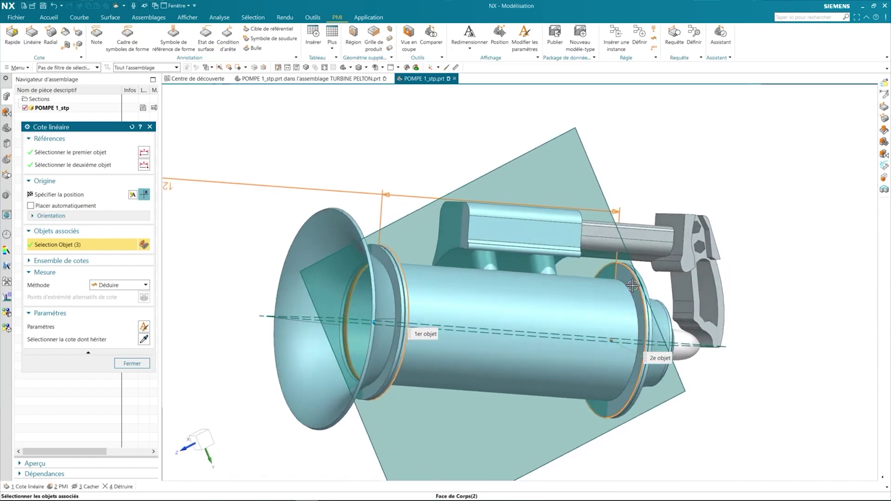
click(73, 196)
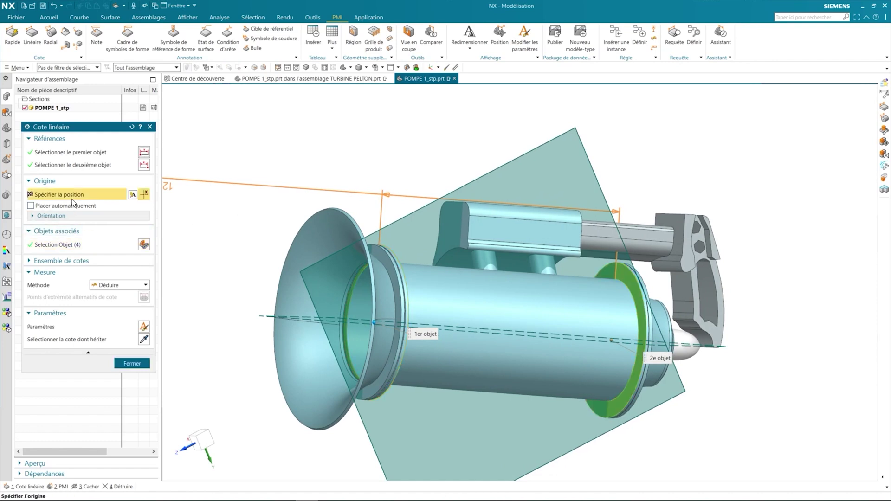
mouse_move(432, 393)
middle_down()
mouse_move(447, 418)
mouse_move(453, 297)
middle_up()
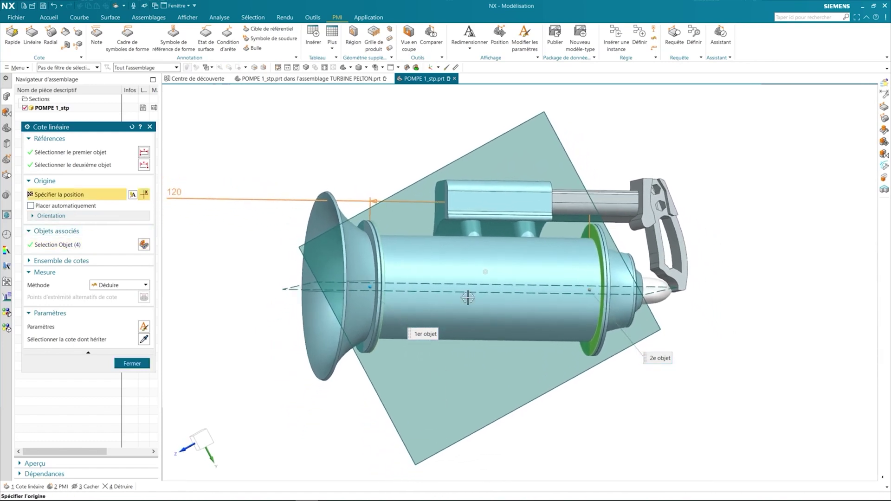
mouse_move(471, 341)
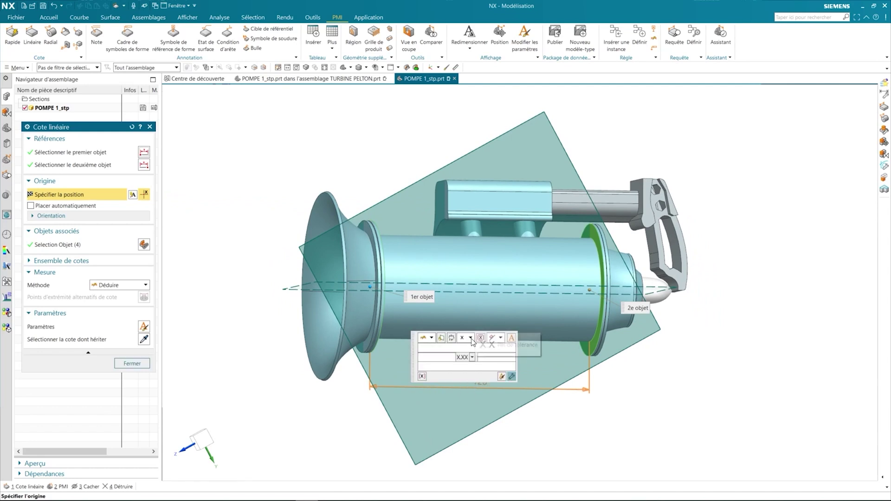
Apply an equal bilateral ±0.2 tolerance and place the 120 dimension below the pump.
click(471, 339)
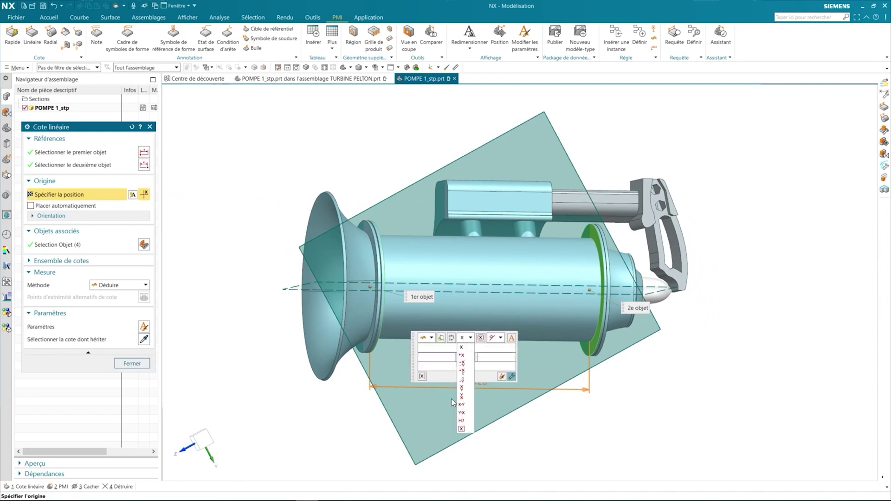
click(461, 356)
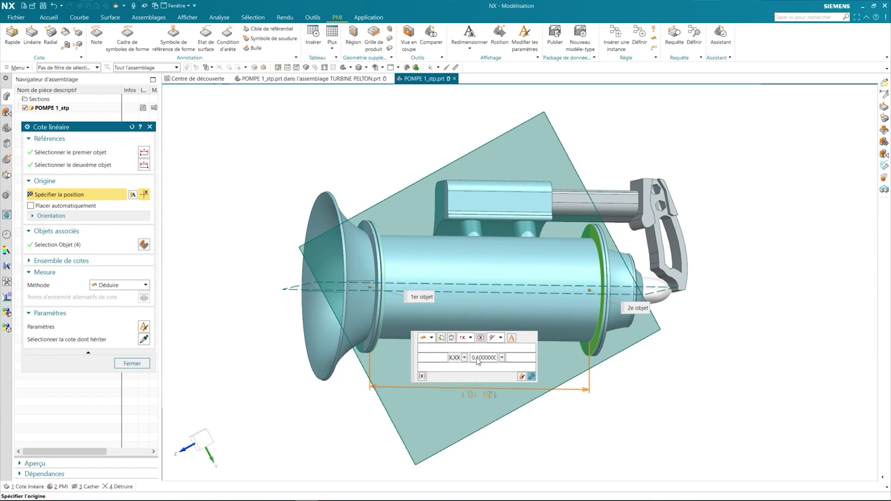
key(BackSpace)
text(2)
click(487, 420)
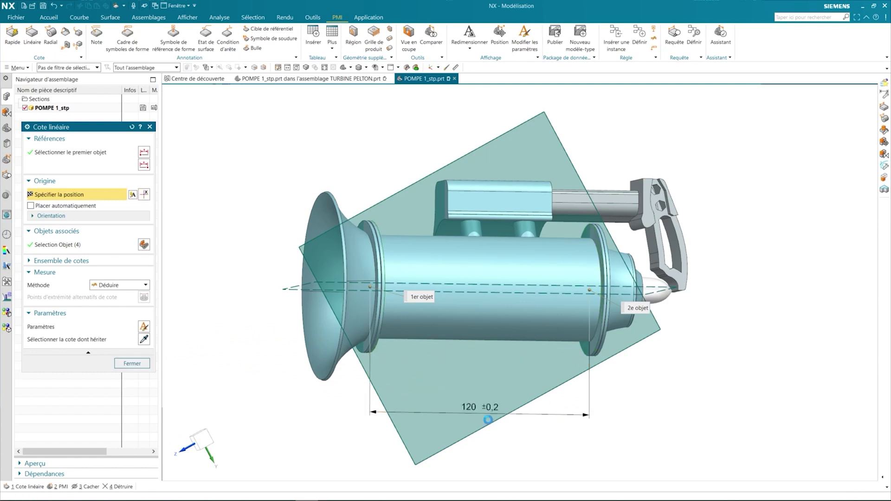
click(133, 364)
key(ctrl+alt+f)
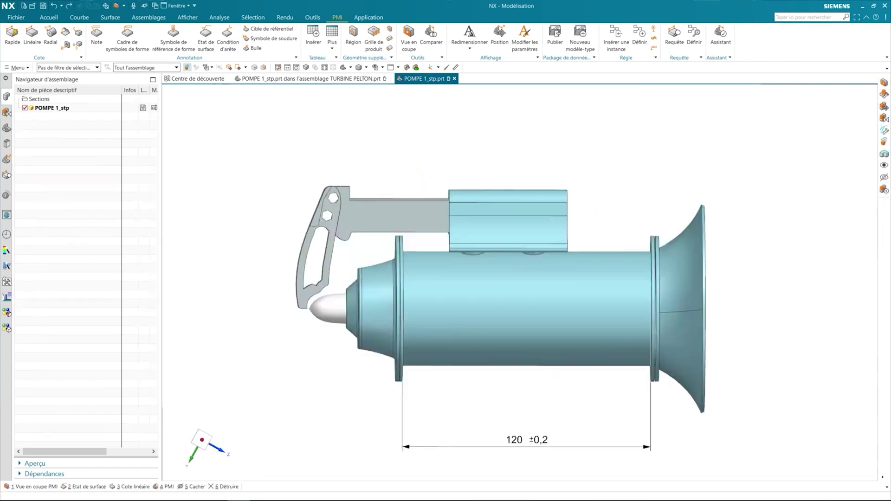
Define a section cutting plane offset 56 mm down from the box's top face.
click(407, 43)
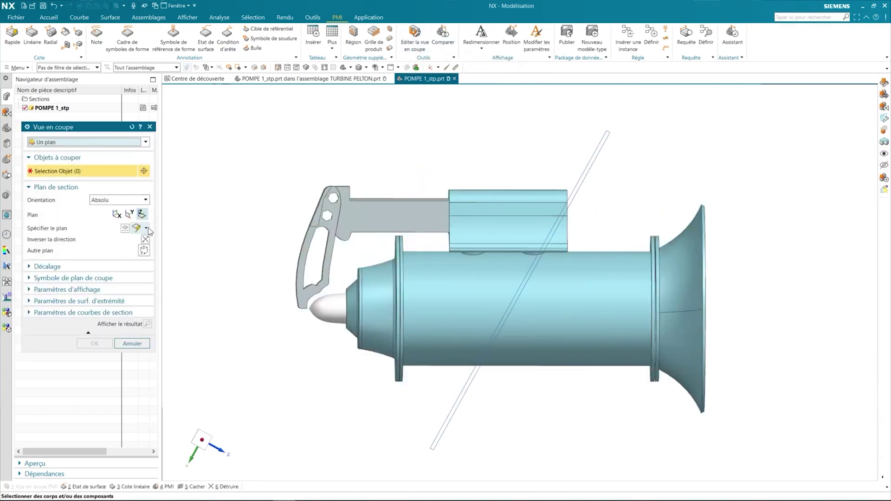
click(147, 228)
click(138, 252)
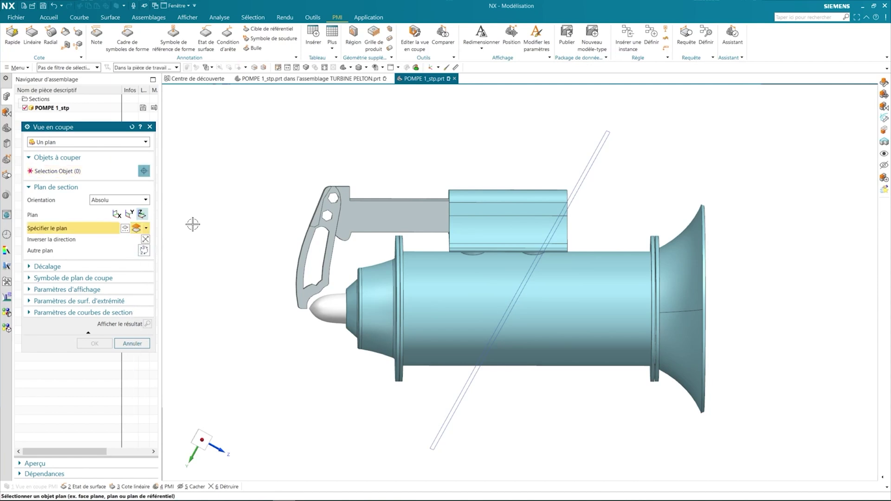
middle_drag(192, 224, 473, 206)
click(477, 206)
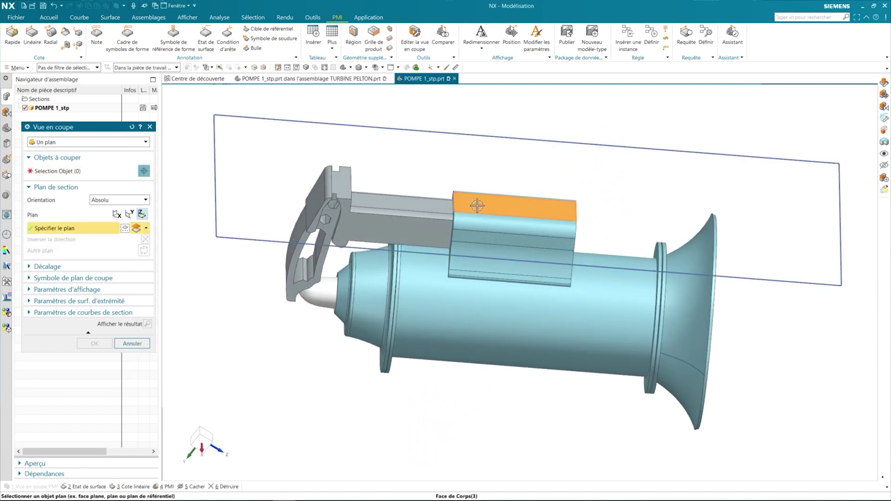
click(136, 228)
middle_drag(464, 214, 502, 204)
drag(502, 204, 513, 321)
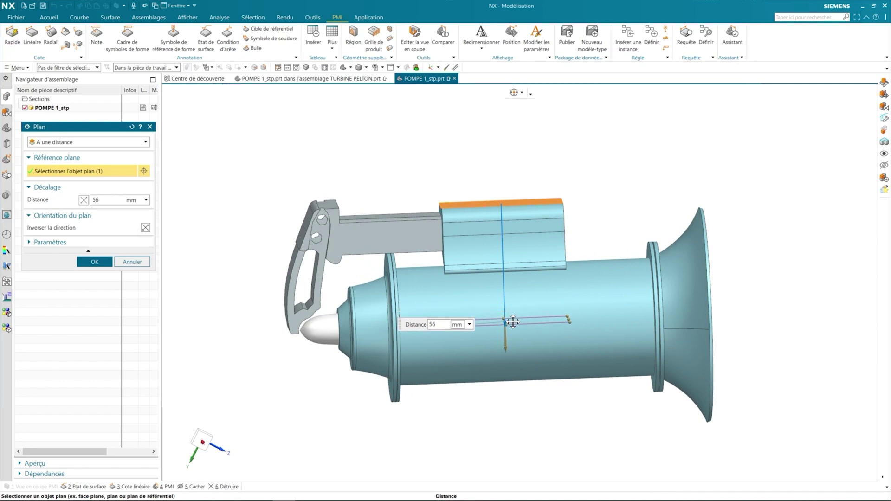
click(95, 262)
Box-select all pump bodies and apply the section view.
click(87, 172)
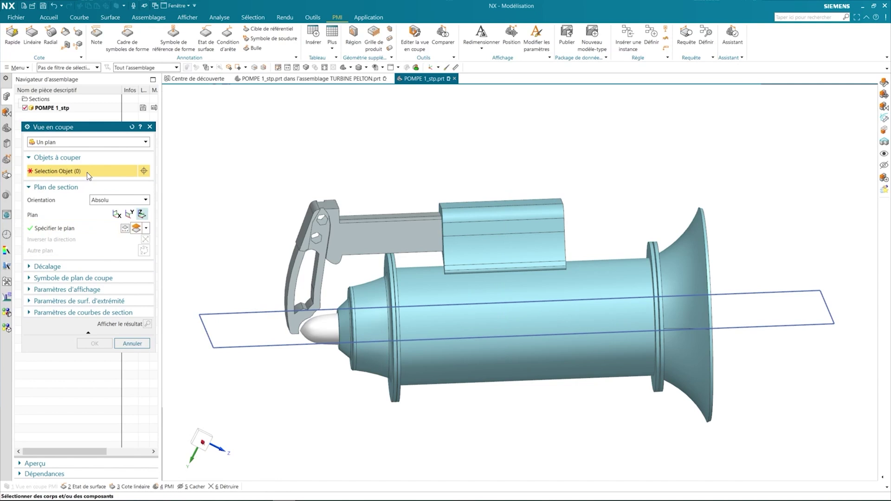
scroll(272, 242, down, 1)
drag(229, 189, 701, 414)
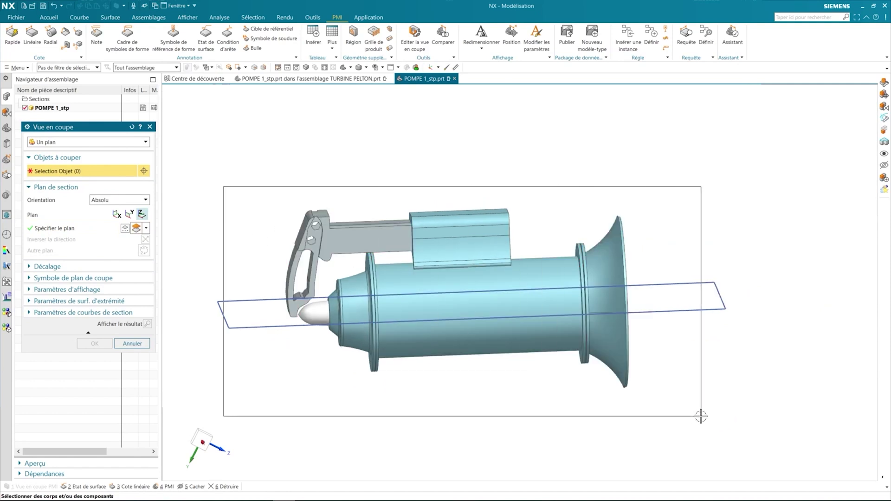
click(94, 344)
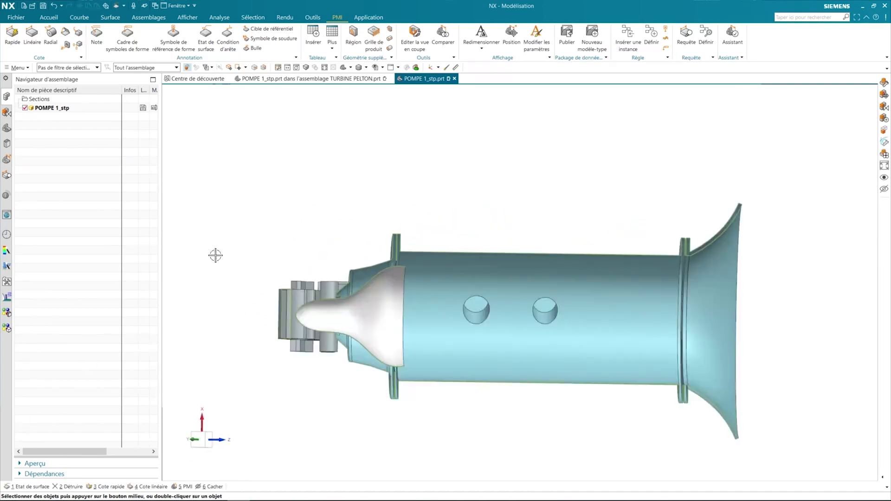
Lock a surface-finish annotation plane defined by X and Y axes on the body's edges.
click(206, 36)
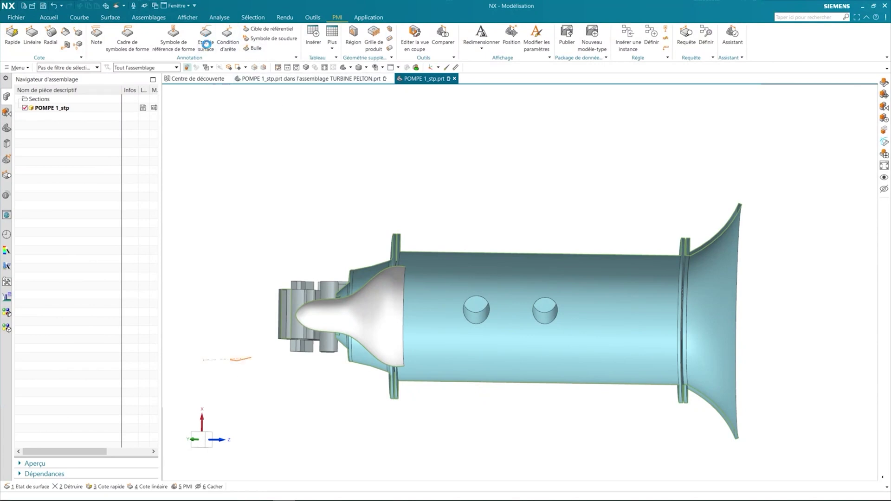
click(141, 206)
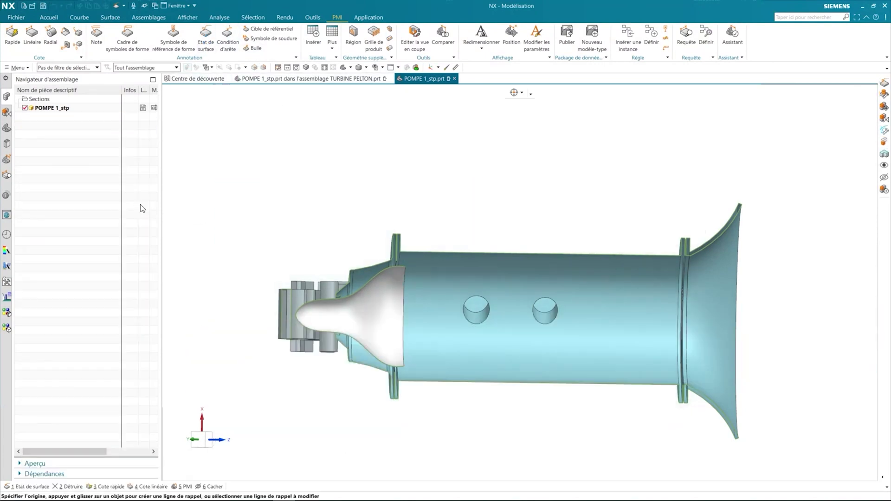
click(129, 139)
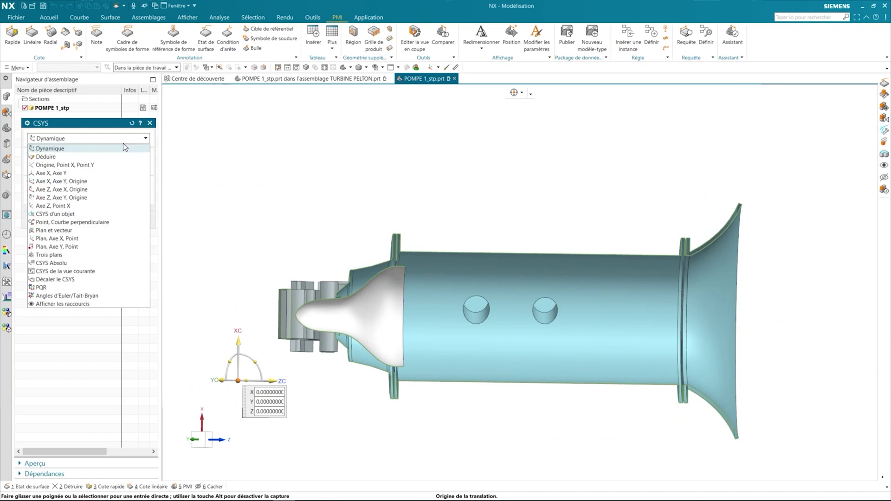
click(51, 173)
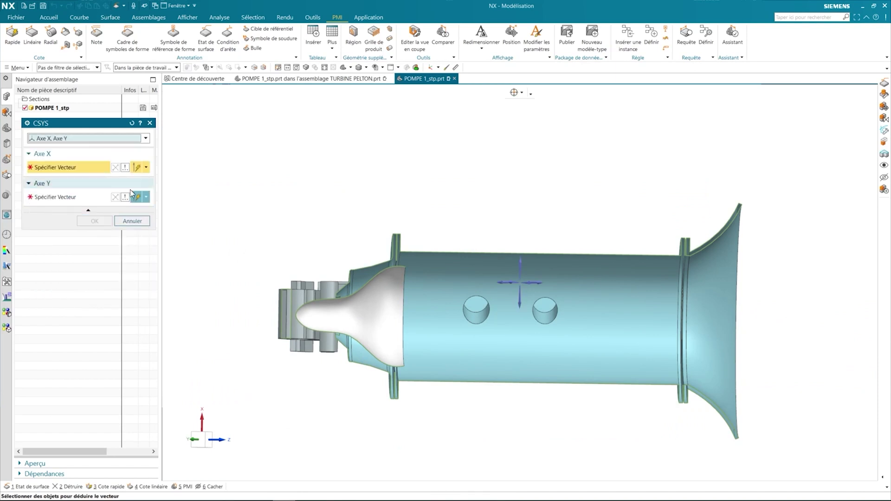
click(447, 383)
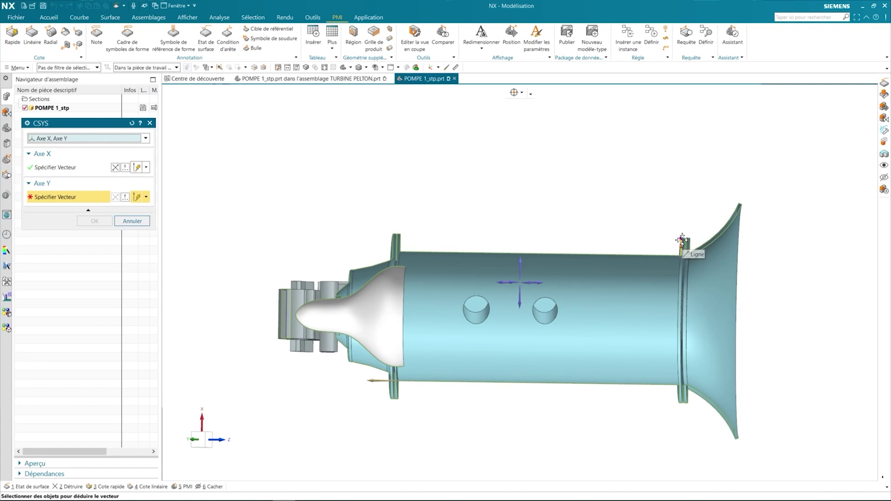
click(682, 239)
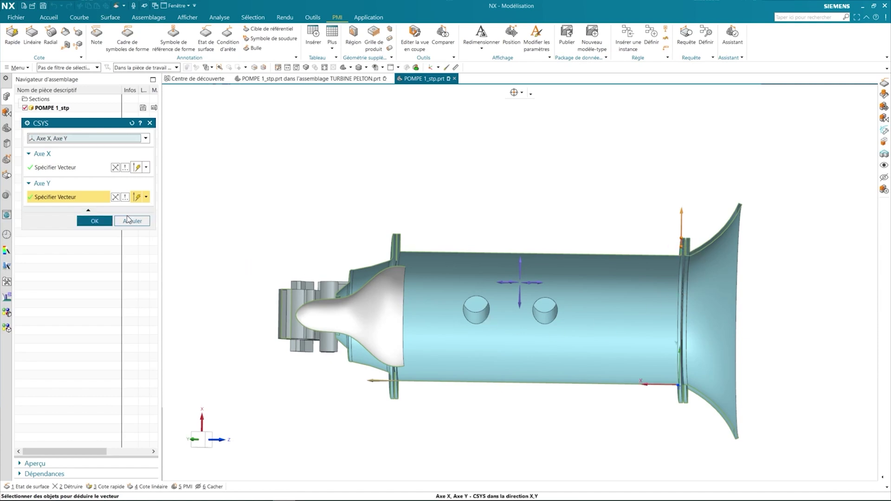
click(85, 219)
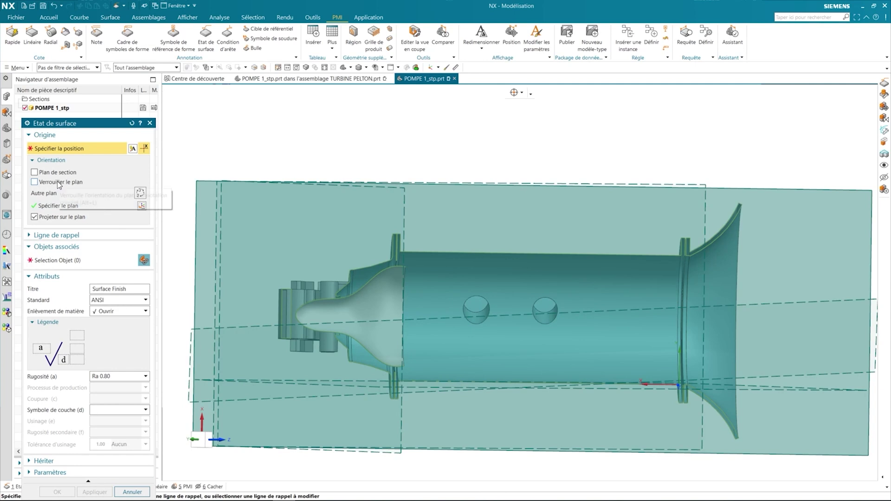
click(57, 181)
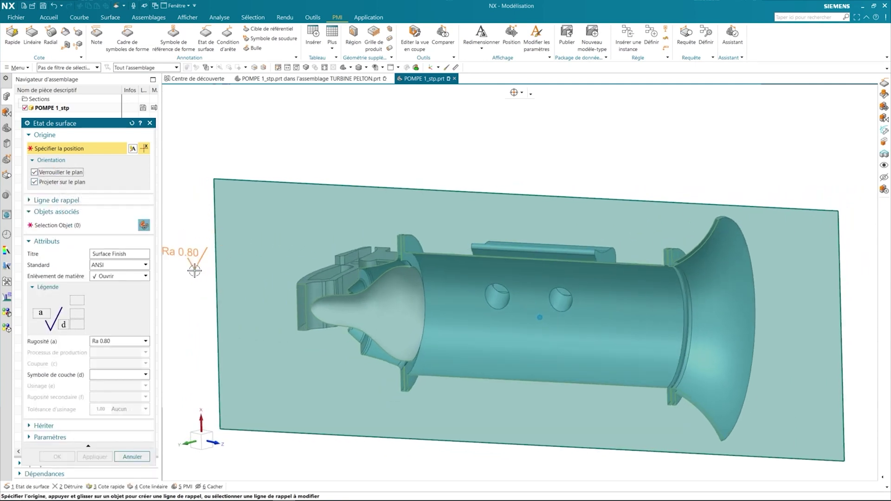
Place the Ra 1.60 surface-finish symbol on the cylindrical body face below the part.
click(443, 372)
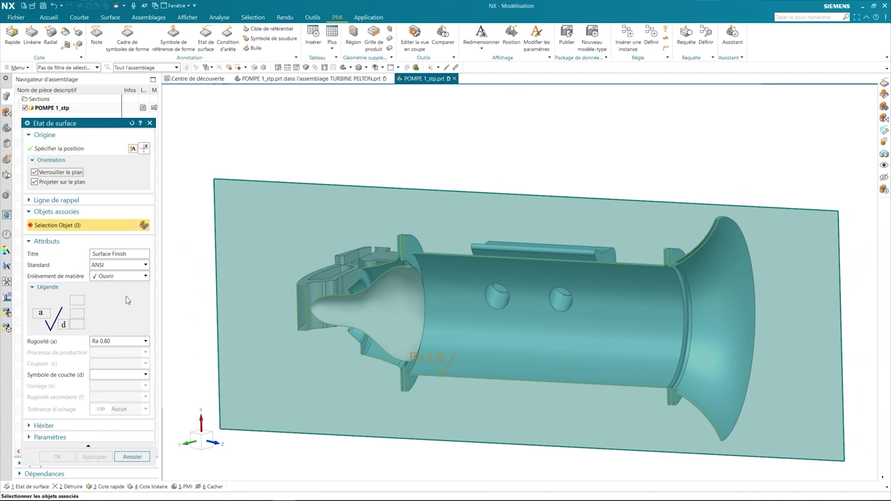
click(506, 331)
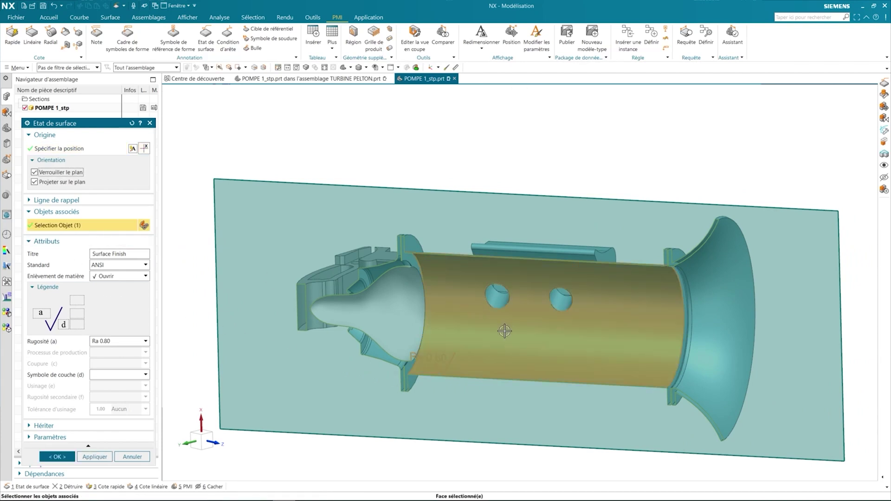
middle_drag(455, 373, 259, 354)
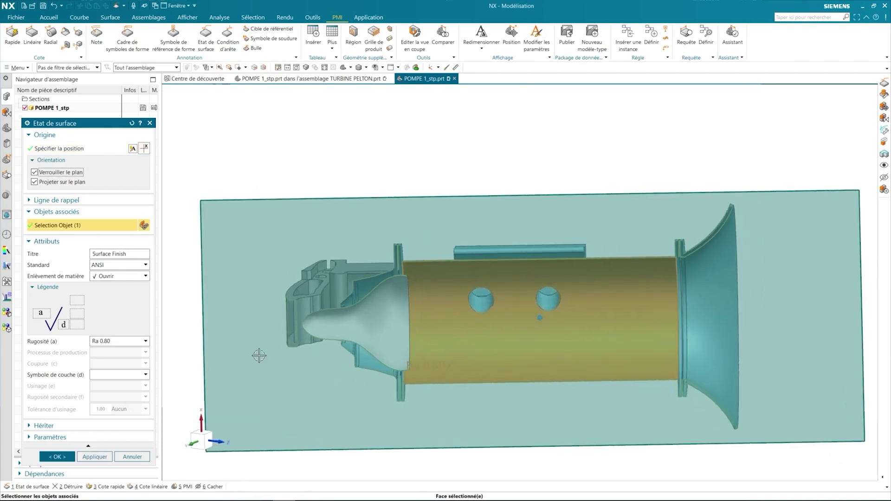
click(147, 342)
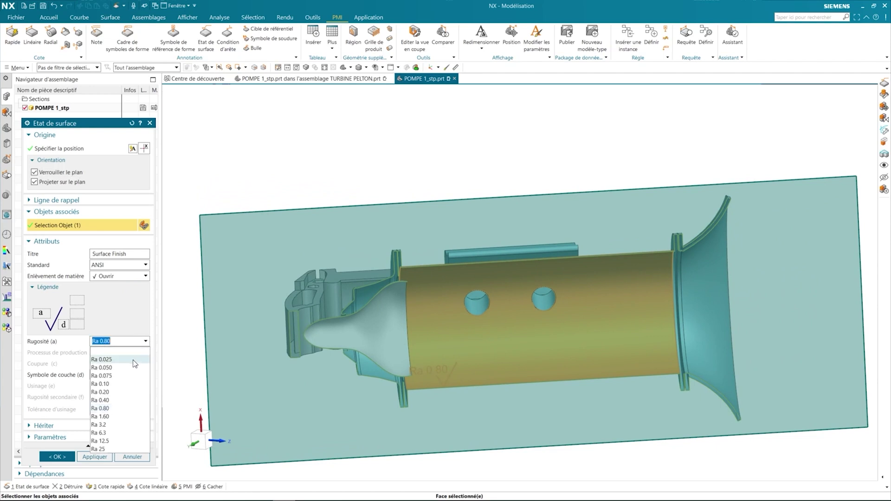
click(115, 416)
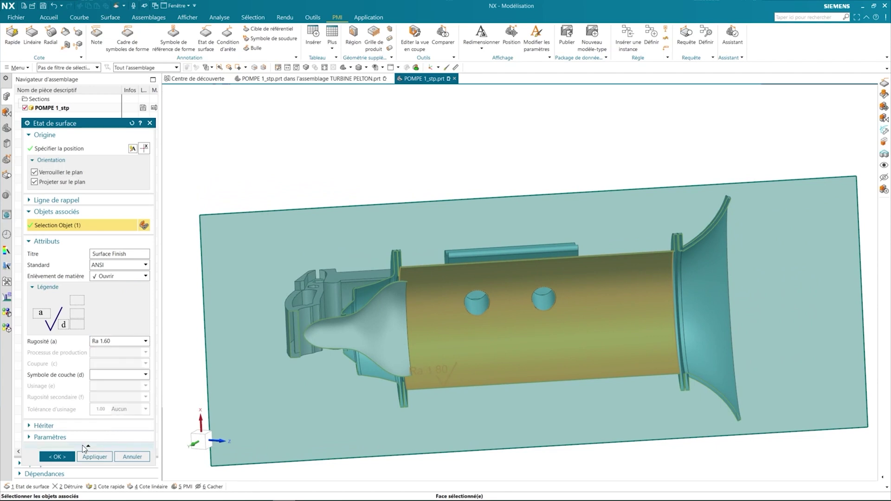
click(70, 455)
mouse_move(394, 440)
middle_down()
mouse_move(402, 423)
mouse_move(478, 418)
mouse_move(461, 417)
middle_up()
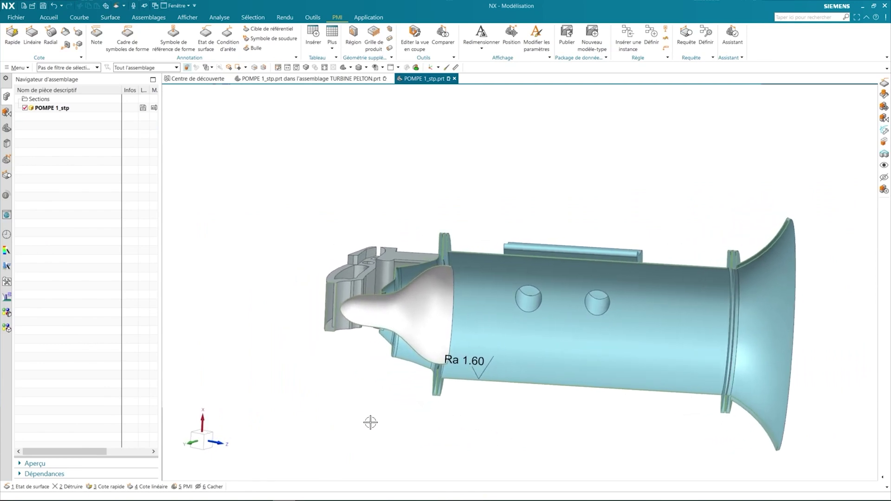
middle_drag(461, 417, 7, 430)
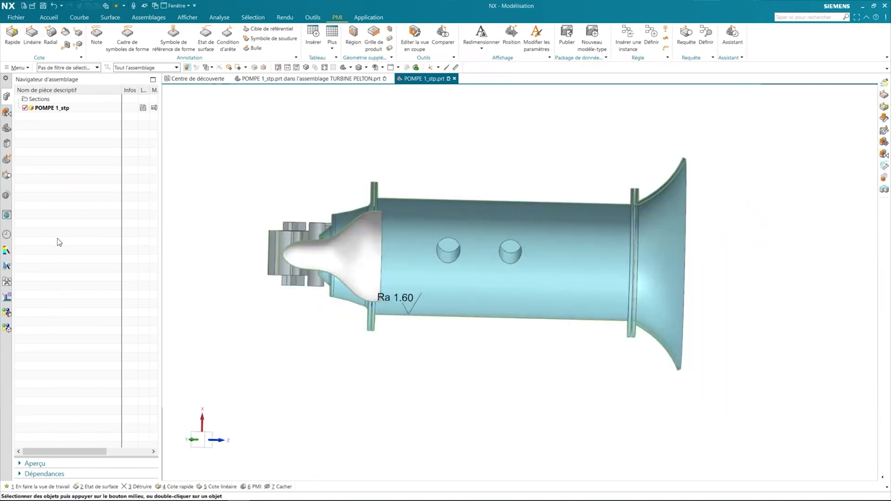
In the MBD Navigator, activate Section #1, then return to the Trimetric model view.
click(7, 159)
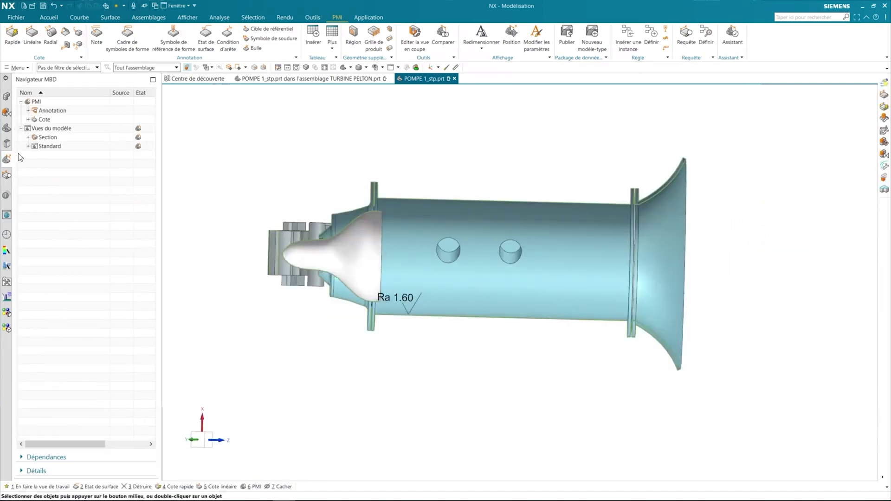
click(28, 146)
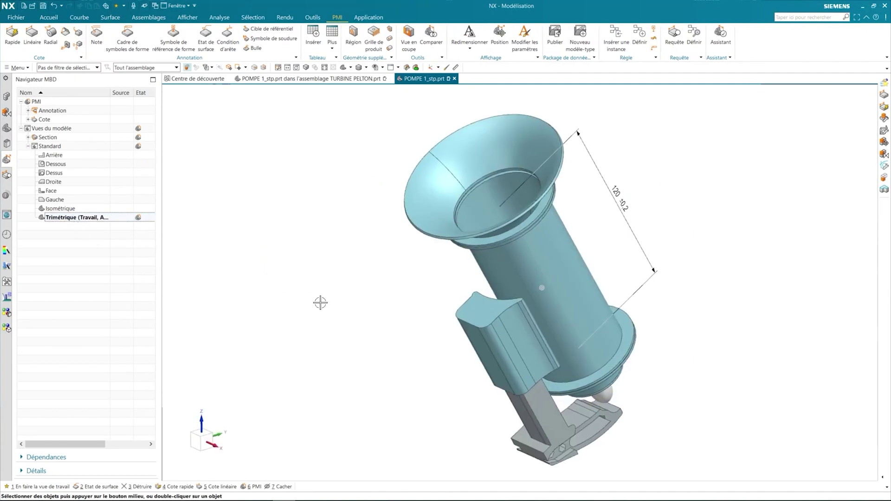
key(F8)
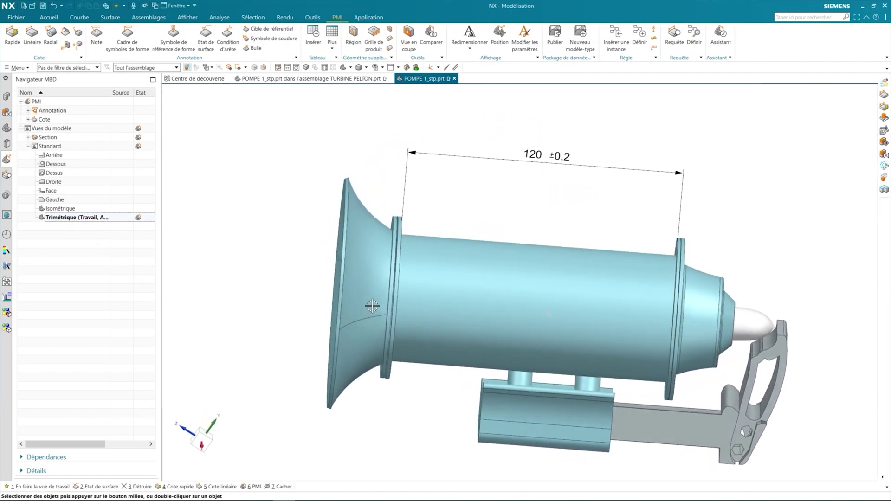
click(27, 137)
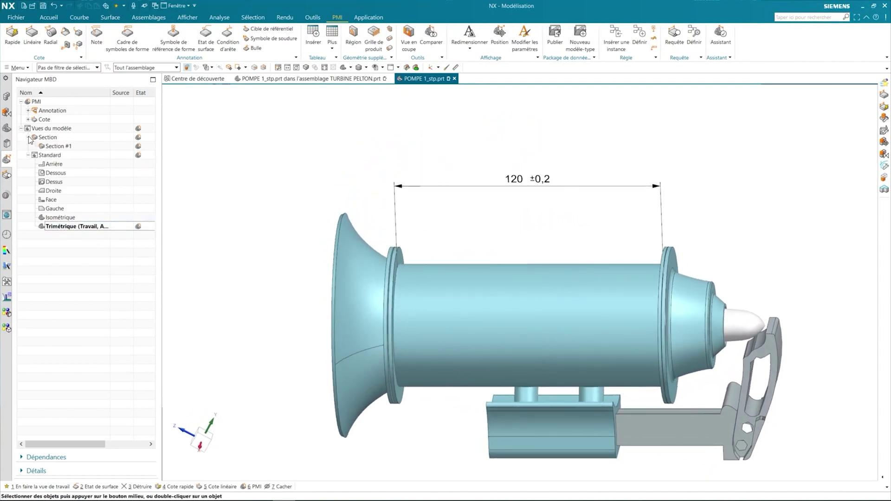
double_click(56, 146)
double_click(102, 253)
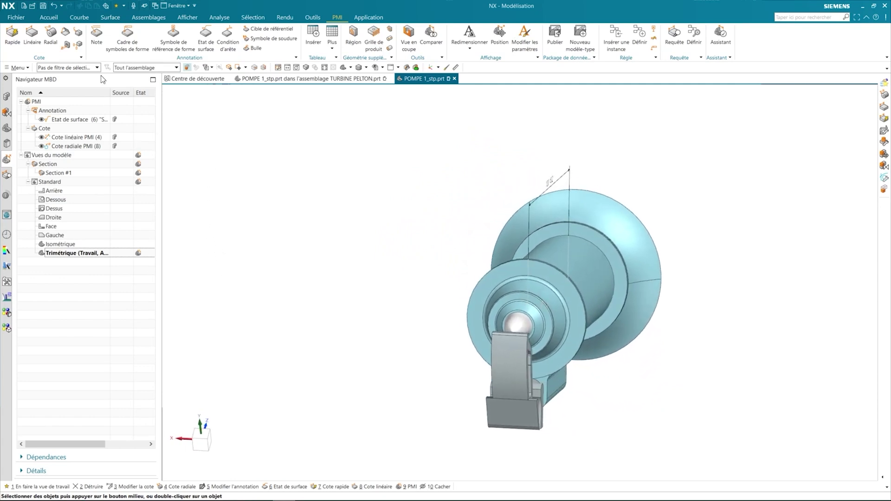
Add a Ø70,5 radial diameter dimension on the flange's circular edge.
click(50, 35)
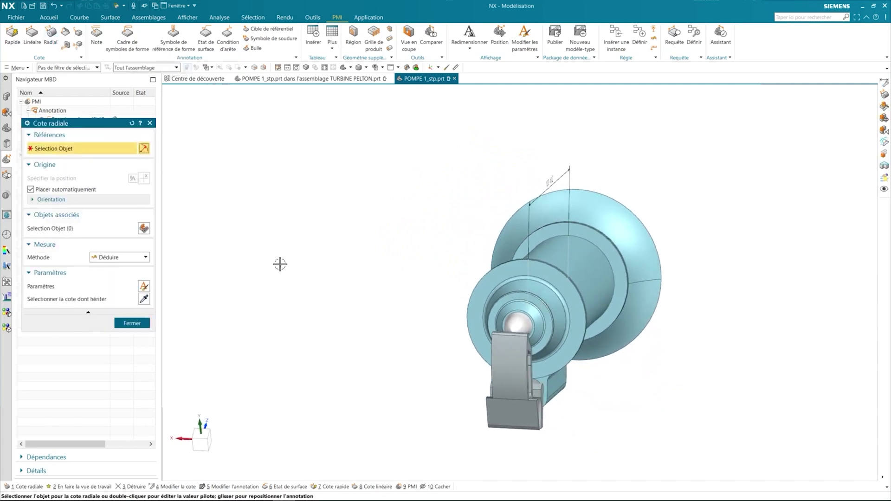
scroll(384, 311, up, 5)
scroll(398, 278, up, 3)
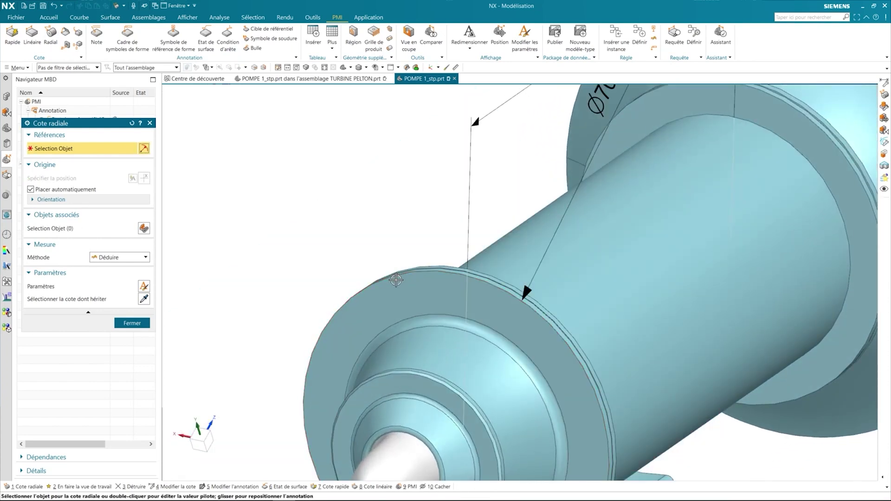
click(142, 325)
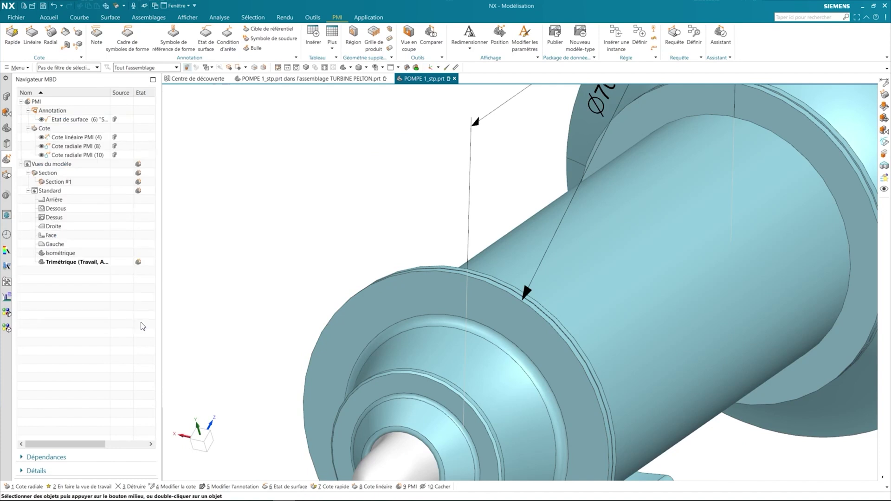
middle_drag(295, 314, 599, 146)
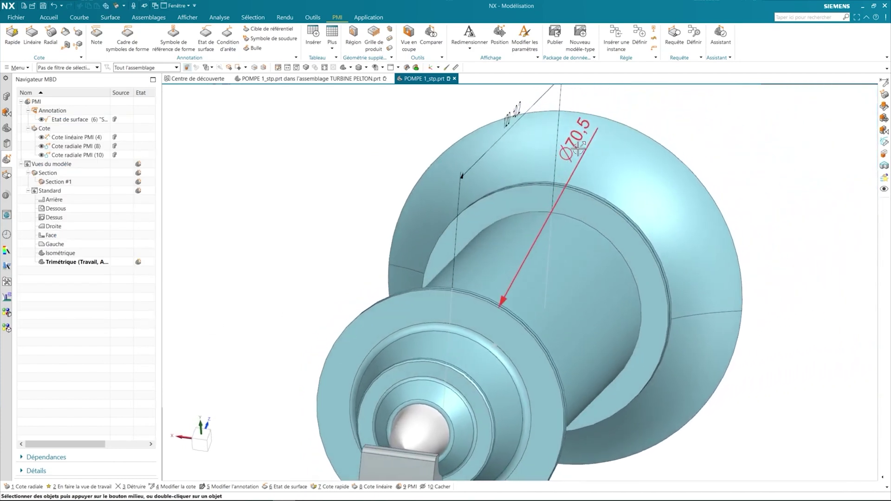
Change the Ø70,5 dimension's arrow style and give it a symmetric ±0,1 tolerance.
double_click(606, 142)
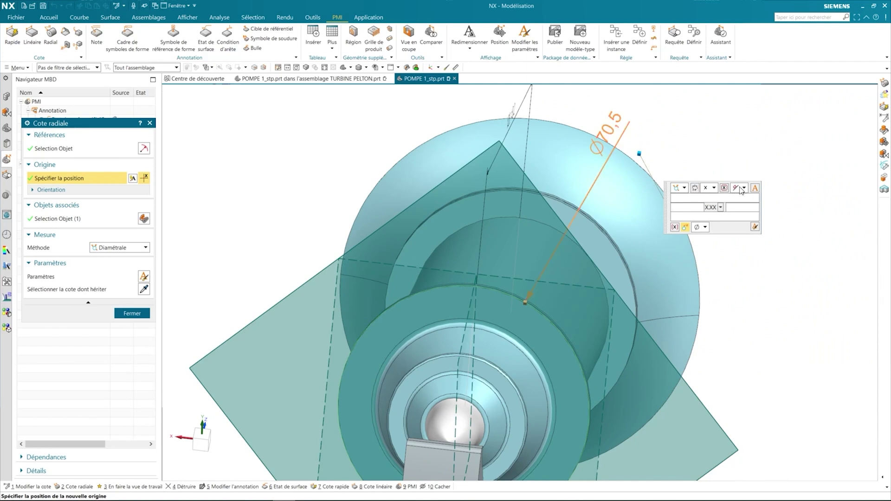
click(744, 187)
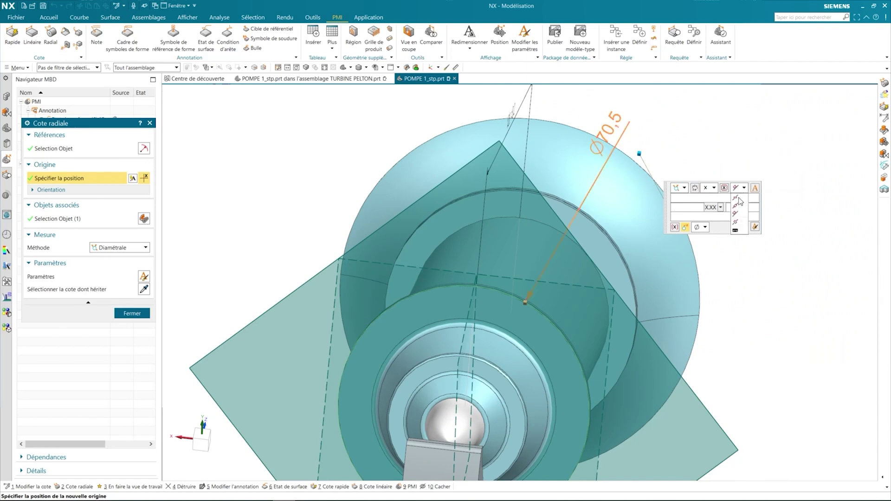
click(740, 204)
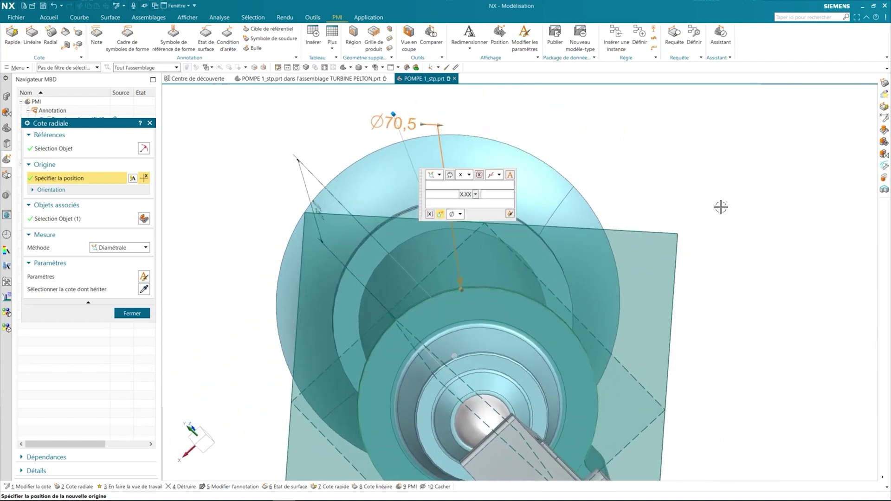
click(469, 175)
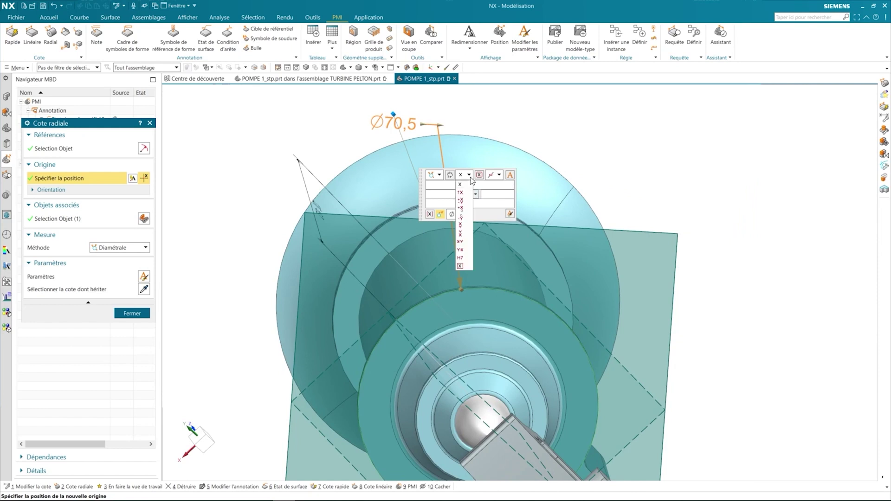
click(460, 258)
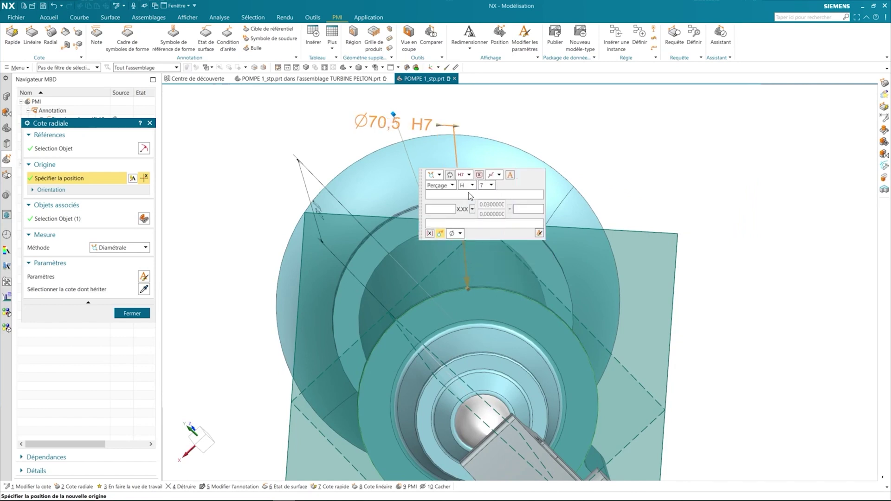
click(470, 175)
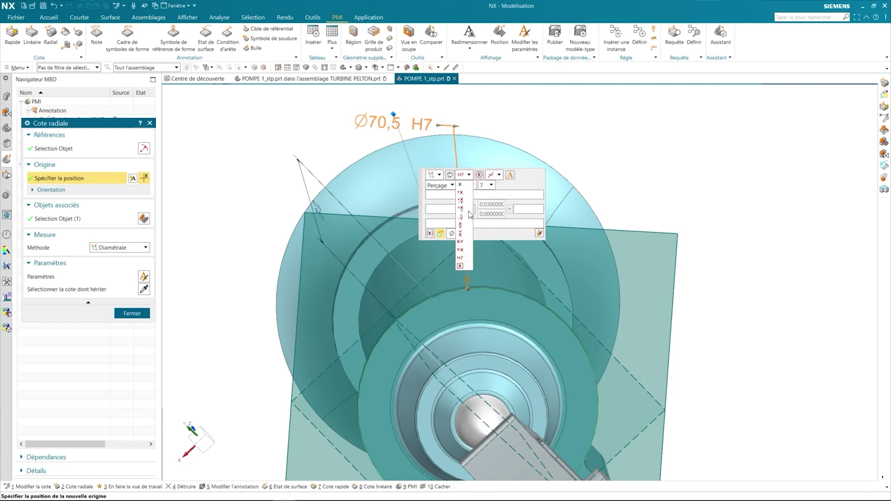
click(467, 193)
text(0.1000000)
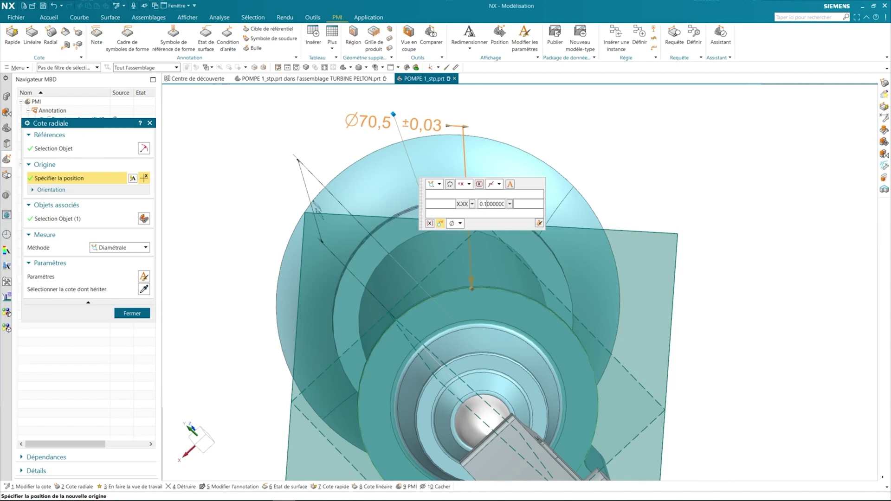
key(Return)
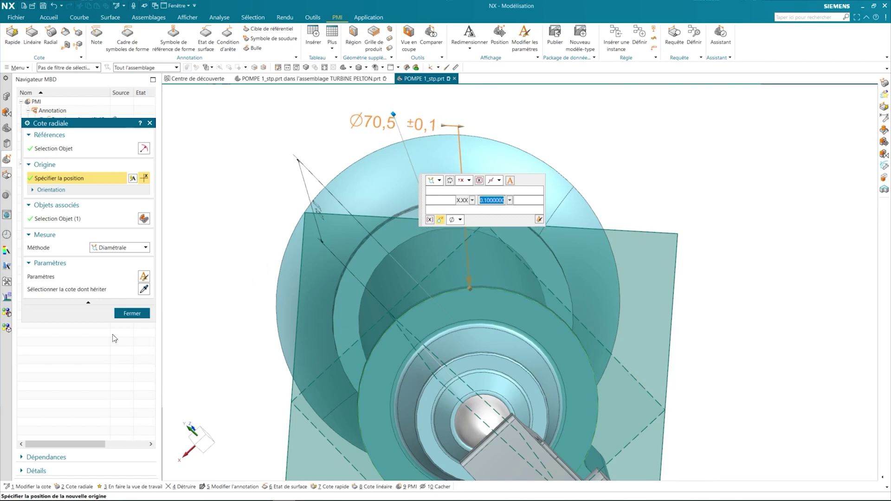
Append the (x2) note to the diameter dimension and close the editor.
click(525, 200)
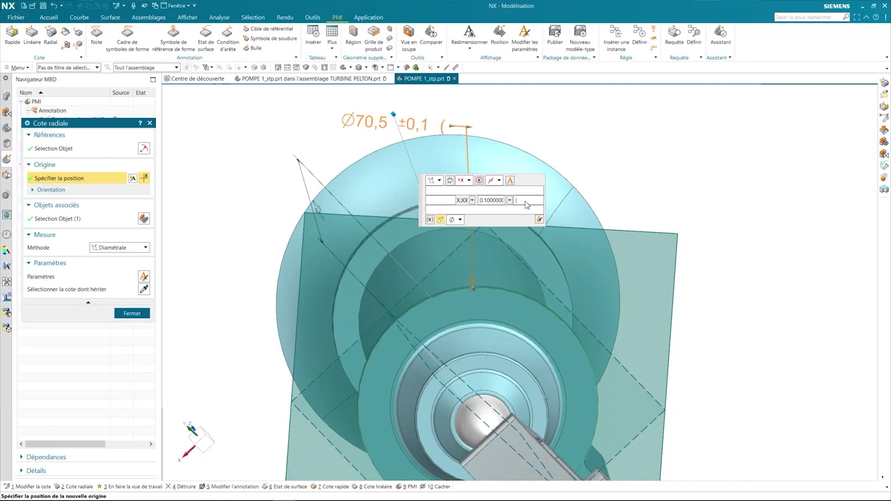
text(x2)
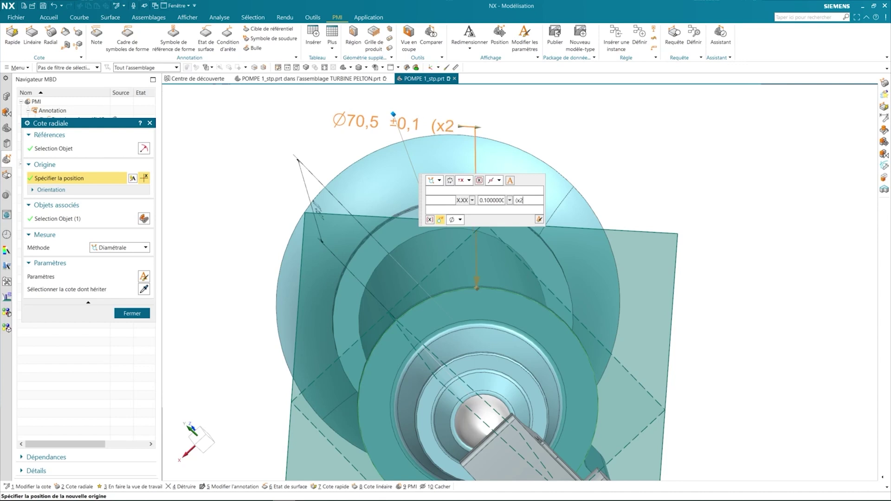
text())
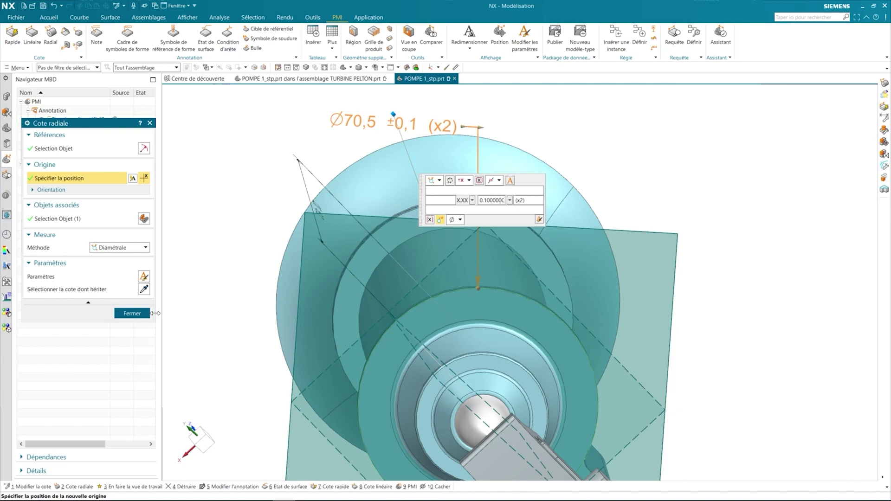
click(142, 313)
mouse_move(239, 343)
middle_down()
mouse_move(259, 374)
mouse_move(258, 427)
mouse_move(254, 372)
middle_up()
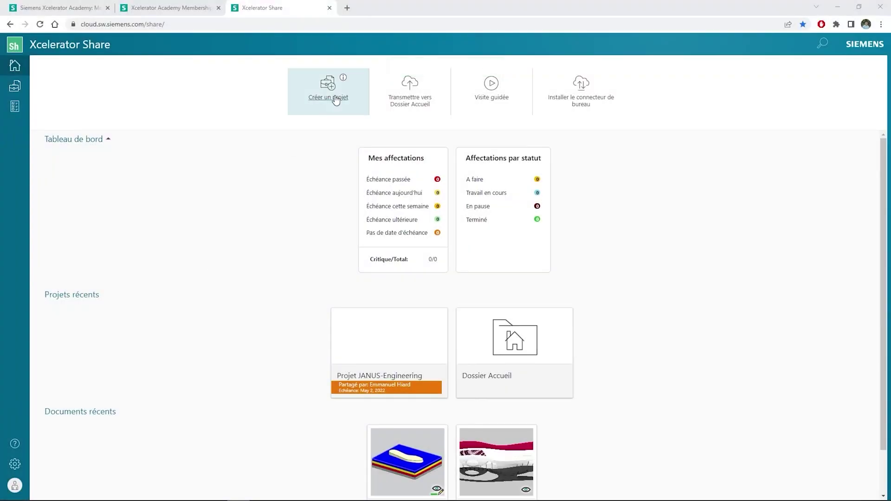
Enter 'QuickTips PMI' as the name in the Créer un projet dialog and create it.
click(336, 99)
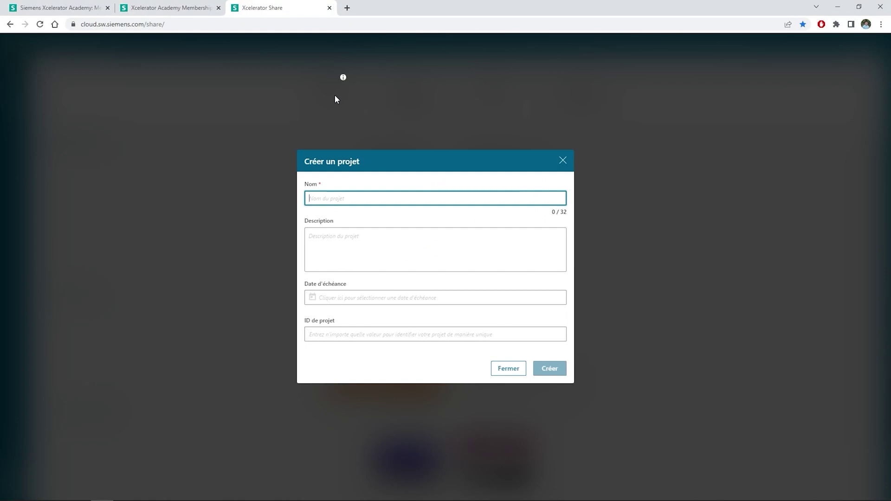
text(QuickTips PMI)
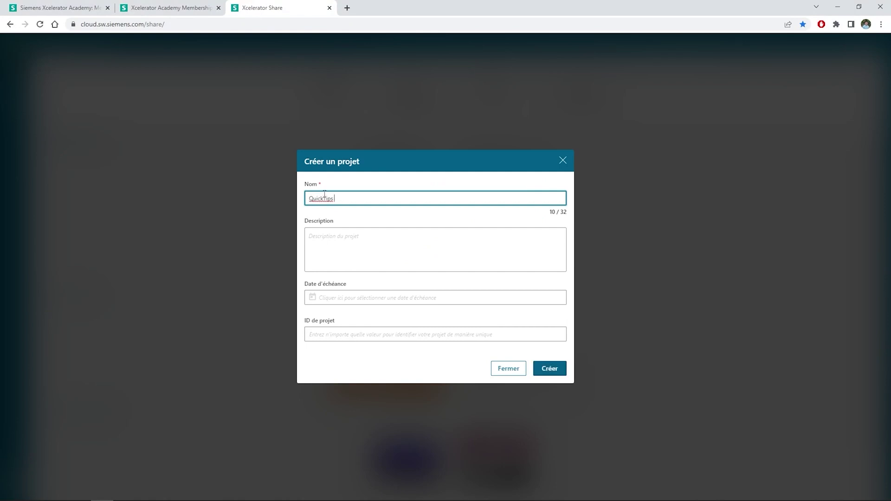
click(538, 370)
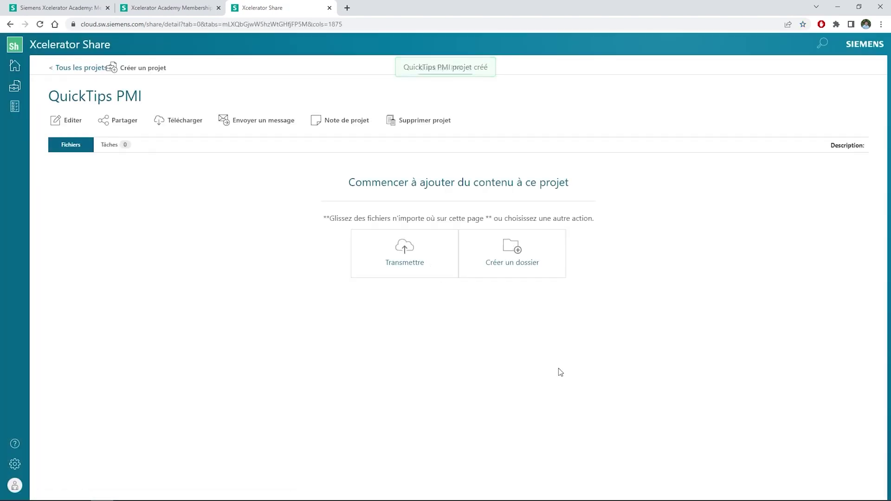
Upload the Quick Tip 2 folder (29 files) into the project.
click(425, 253)
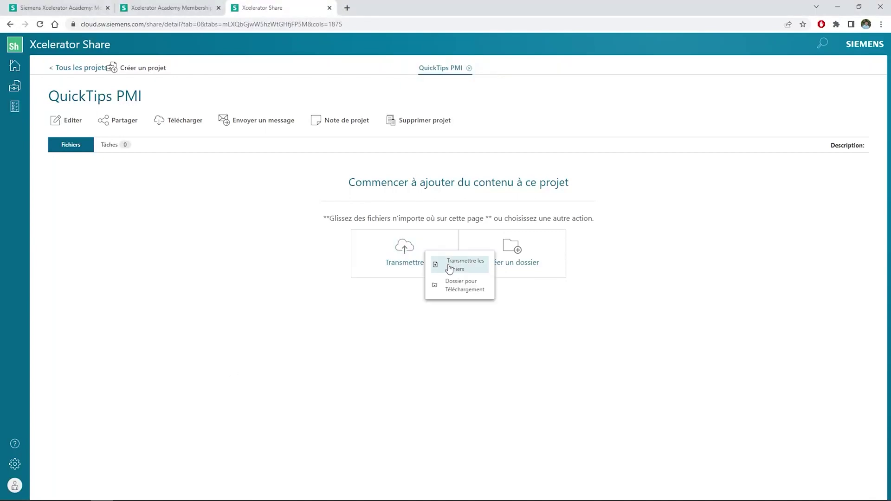
click(464, 291)
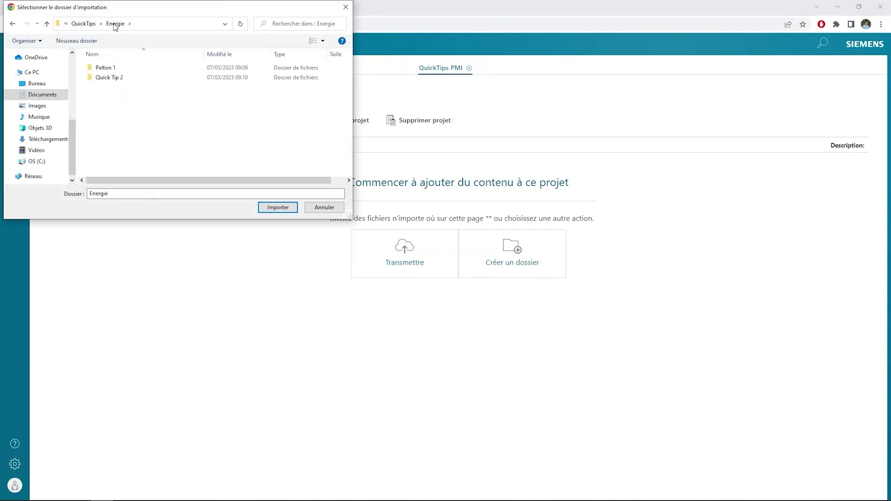
click(114, 77)
click(277, 207)
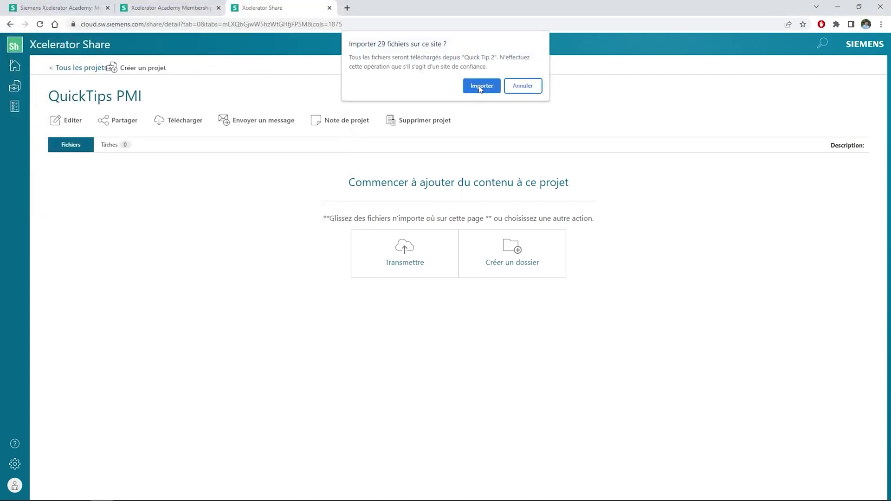
click(480, 88)
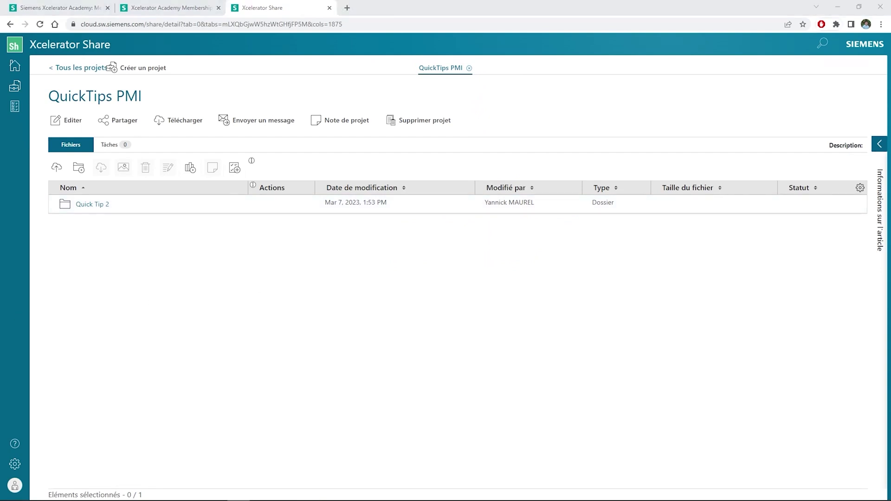
Open POMPE 1_stp.prt from FICHIER STEP POUR TURBINE in the 3D viewer.
click(101, 205)
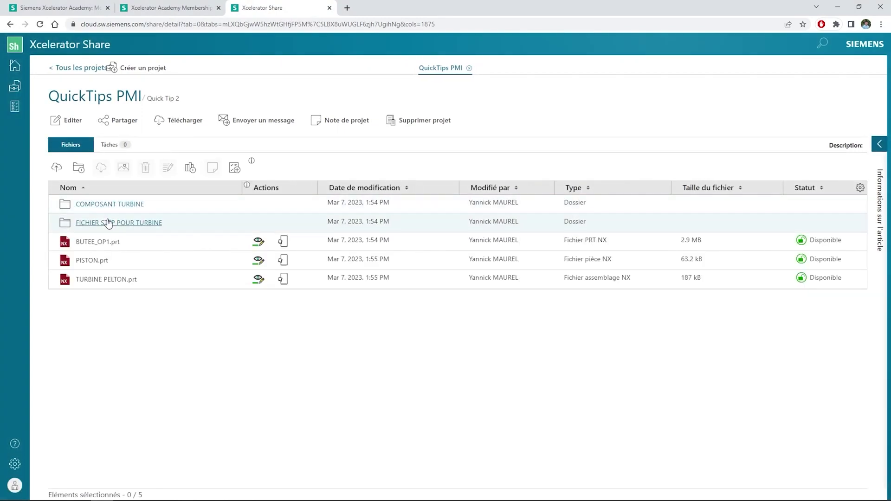
click(110, 223)
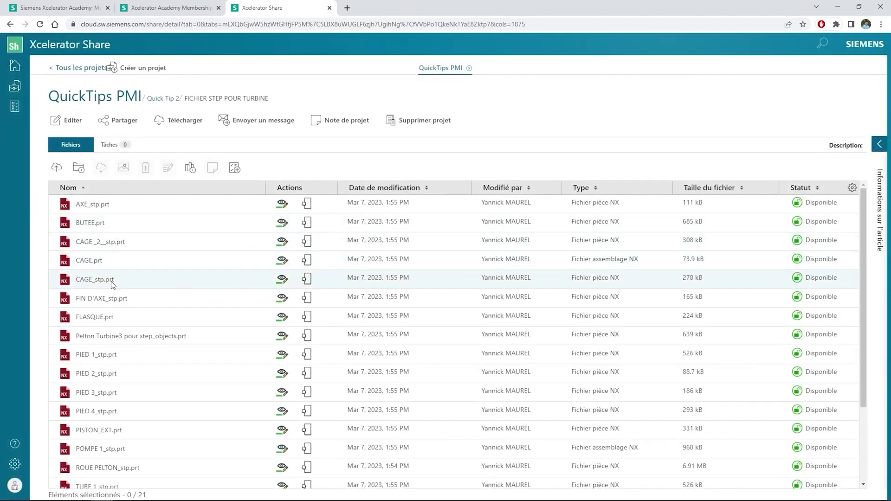
click(103, 453)
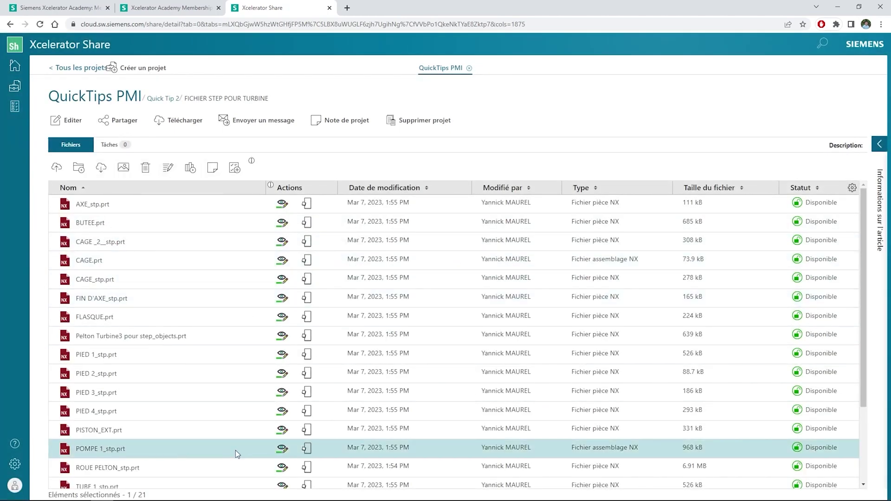
click(282, 448)
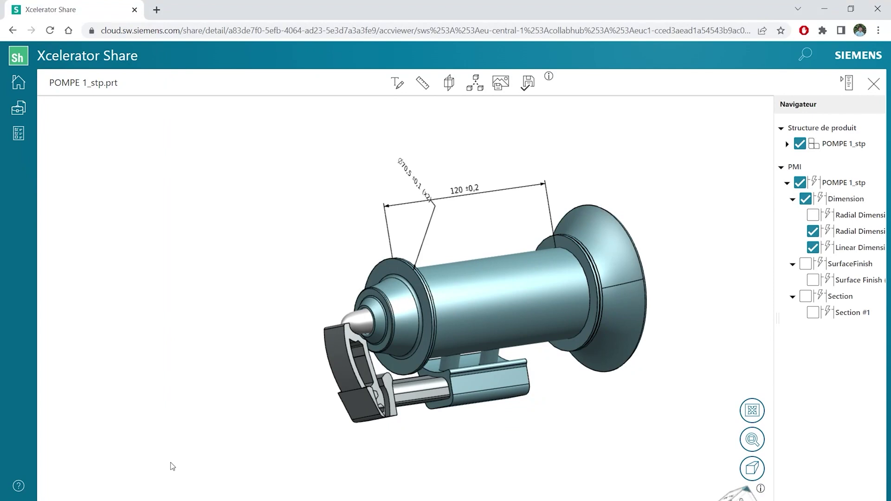
Show the Section #1 cut and surface finish, and hide the 120 ±0,2 and Ø70,5 dimensions.
mouse_move(205, 464)
mouse_down()
mouse_move(296, 438)
mouse_move(485, 478)
mouse_move(411, 472)
mouse_move(281, 497)
mouse_up()
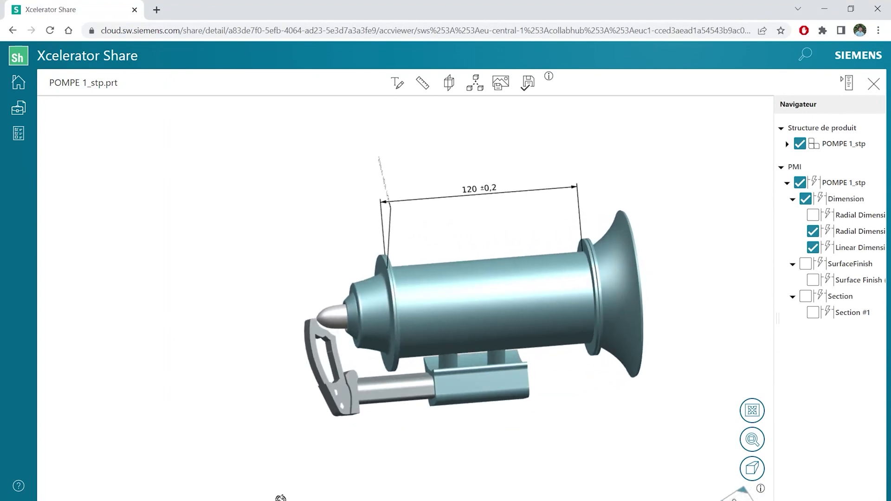
click(813, 314)
click(813, 281)
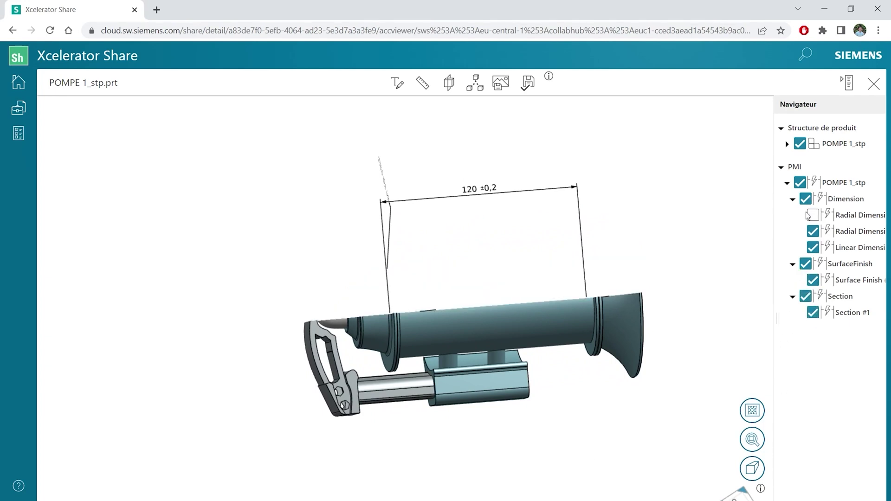
click(815, 247)
click(812, 231)
Orbit the sectioned pump, then hide all PMI by unchecking the POMPE 1_stp root.
mouse_move(696, 225)
mouse_down()
mouse_move(680, 264)
mouse_move(657, 255)
mouse_move(637, 188)
mouse_move(678, 260)
mouse_up()
mouse_move(629, 434)
mouse_down()
mouse_move(553, 437)
mouse_move(701, 399)
mouse_up()
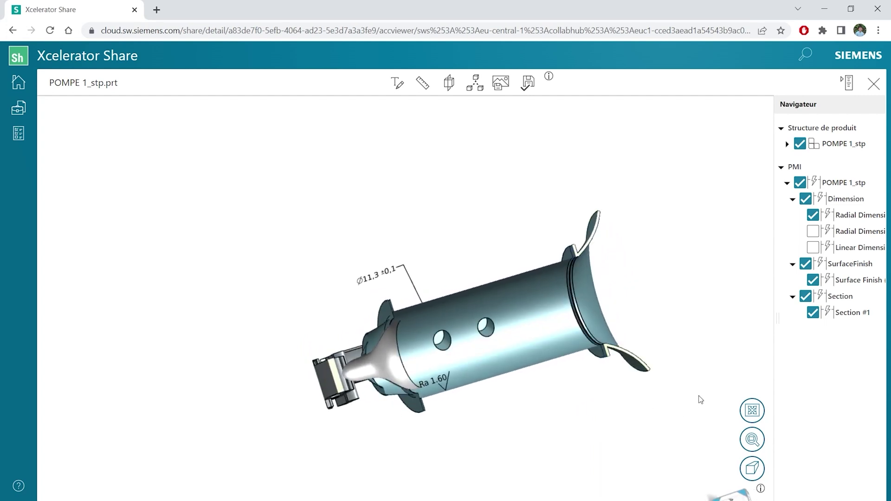
click(799, 184)
mouse_move(595, 421)
mouse_down()
mouse_move(549, 93)
mouse_move(534, 308)
mouse_up()
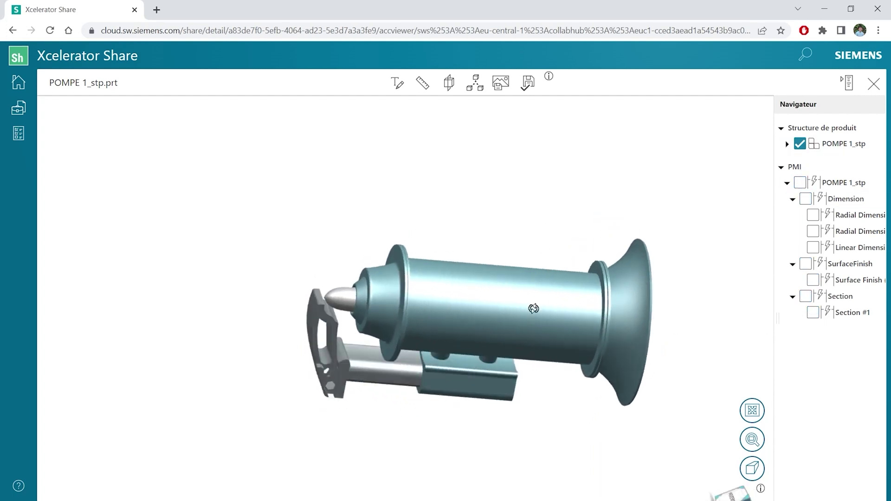